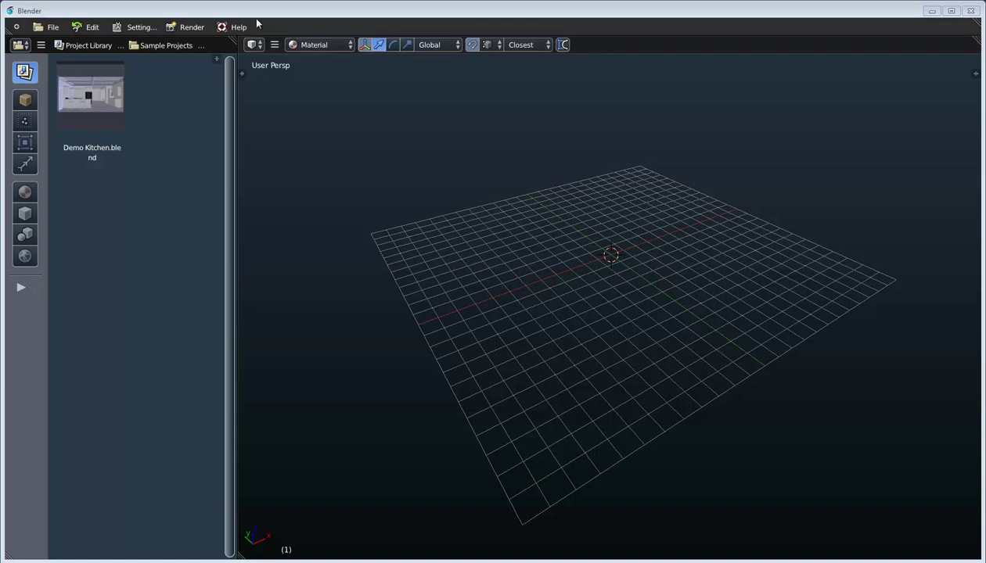
Step: Switch from the simplified Fluid interface to the standard Blender interface and load the Default Blender screen layout
click(16, 27)
click(35, 27)
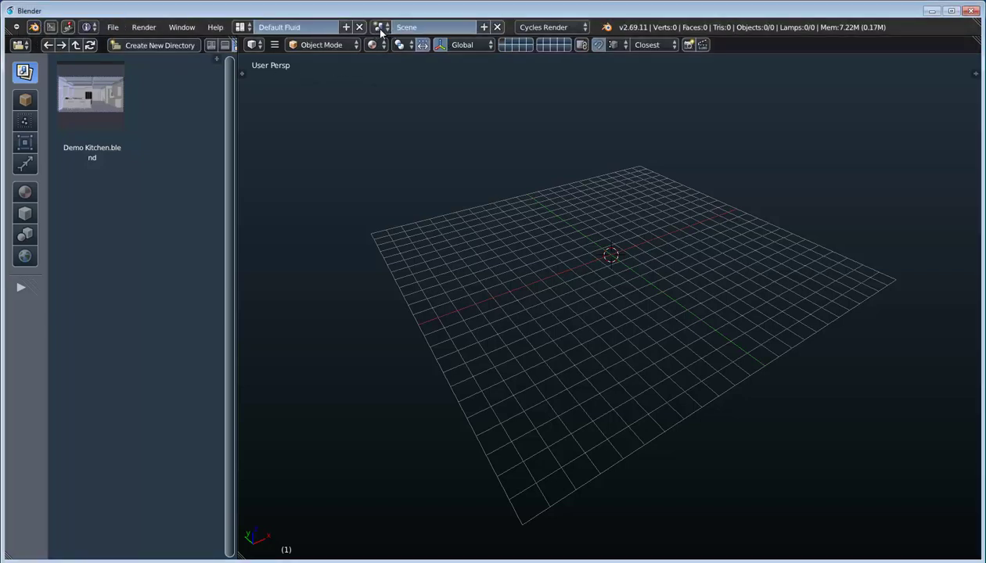
click(240, 27)
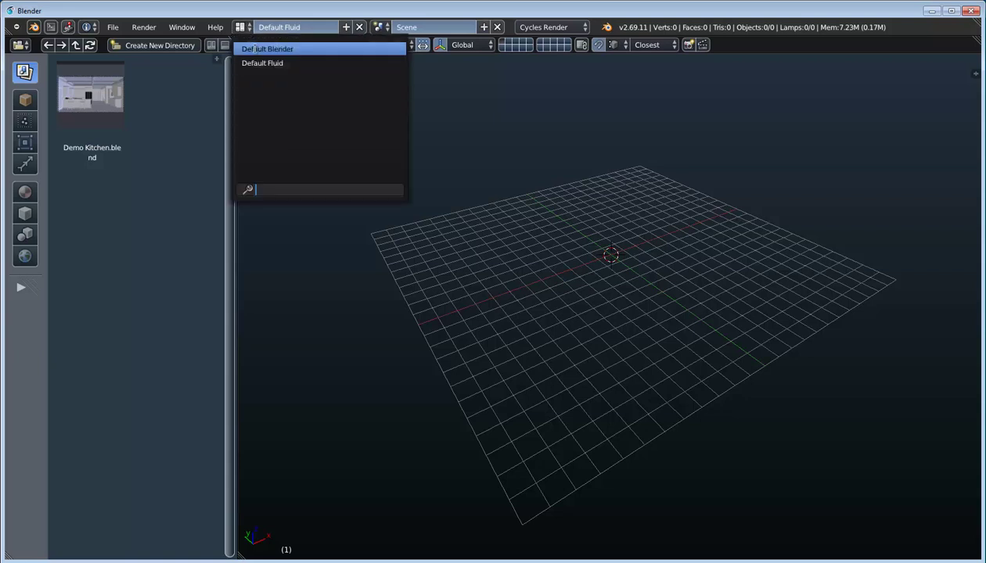
click(258, 50)
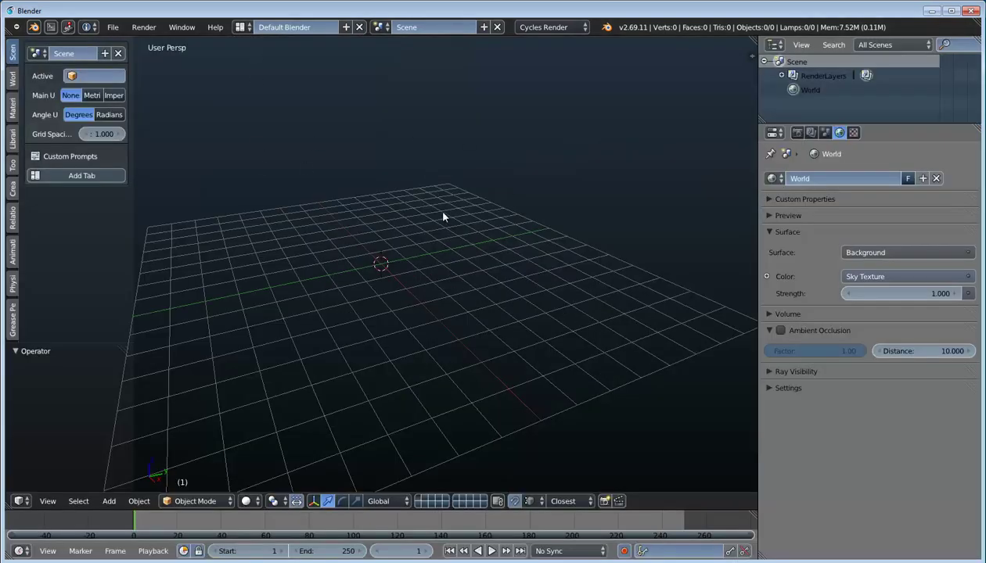
Step: Return to the Default Fluid screen layout, restore the simplified Fluid interface and hide the extra interface options
click(243, 29)
click(258, 64)
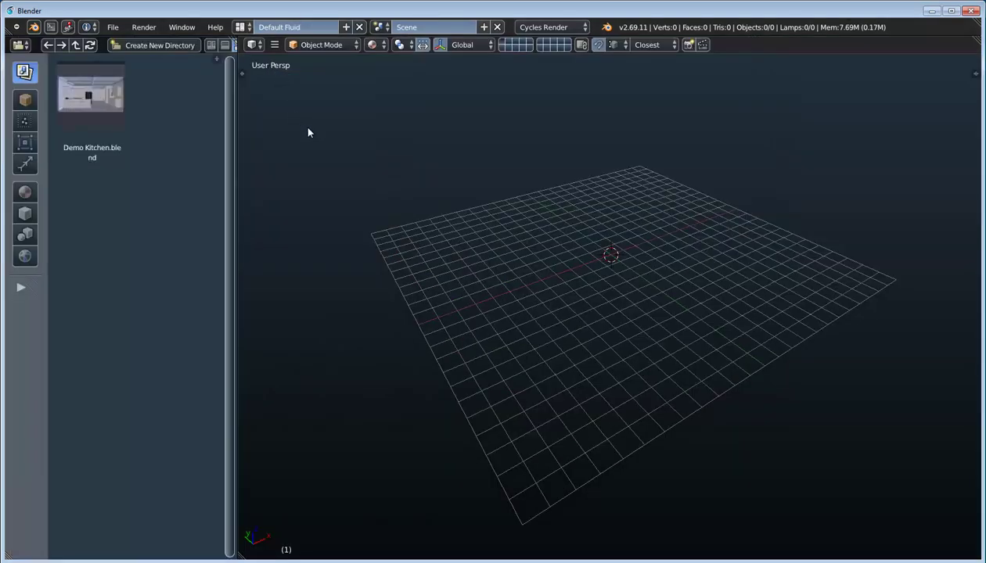
click(35, 28)
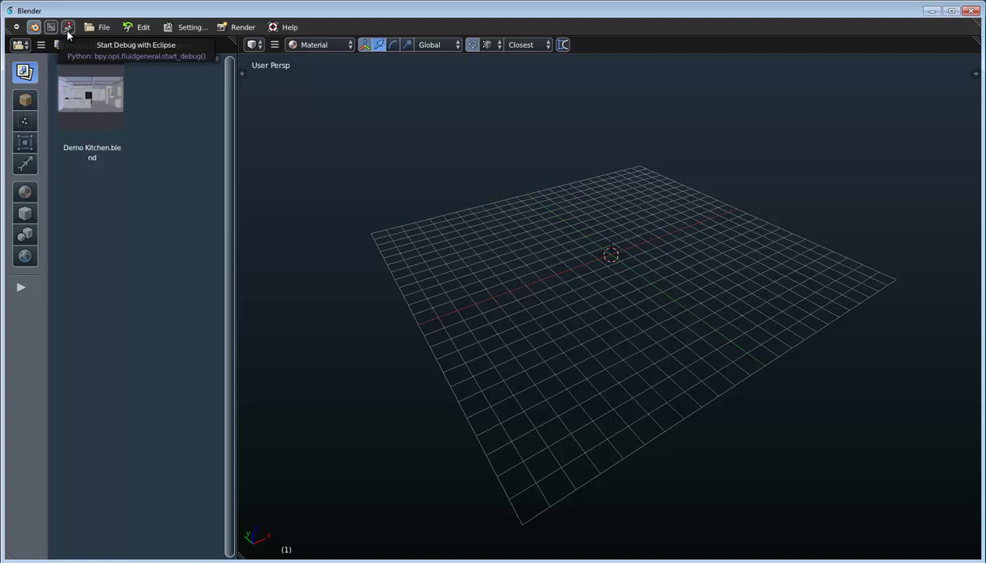
click(15, 29)
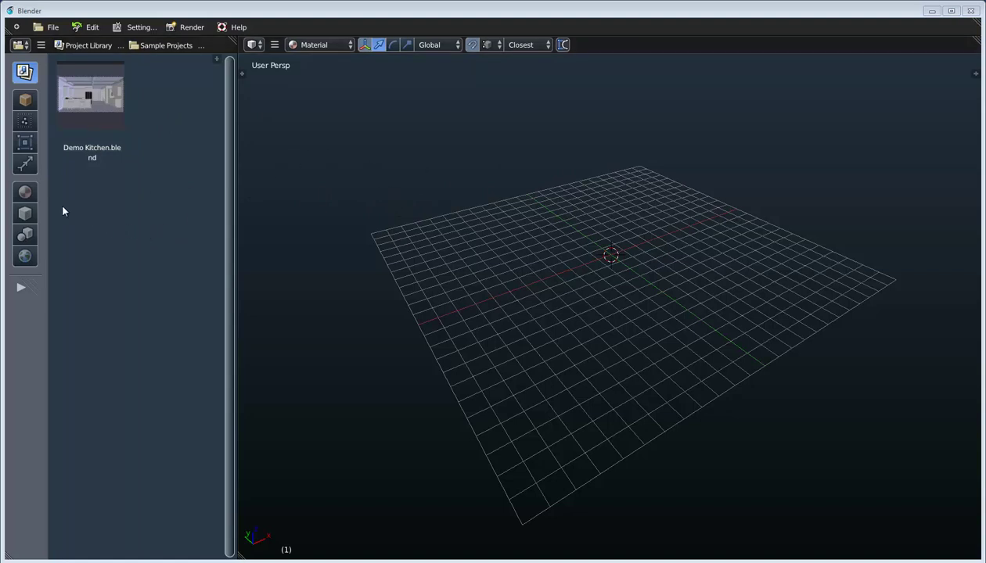
Step: Open the Demo Kitchen sample project from the project library, and reload the start-up file
drag(47, 193, 129, 193)
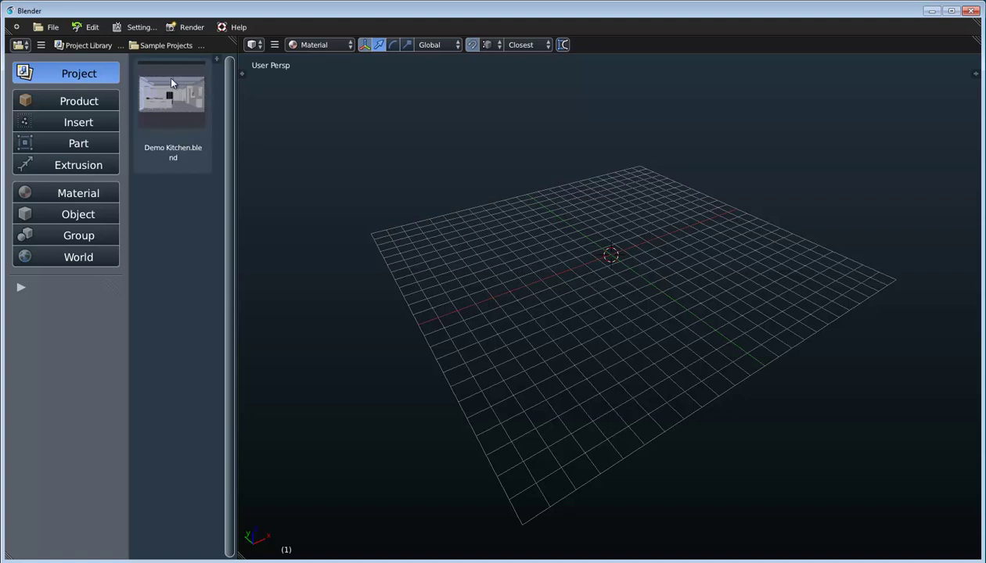
drag(168, 98, 502, 168)
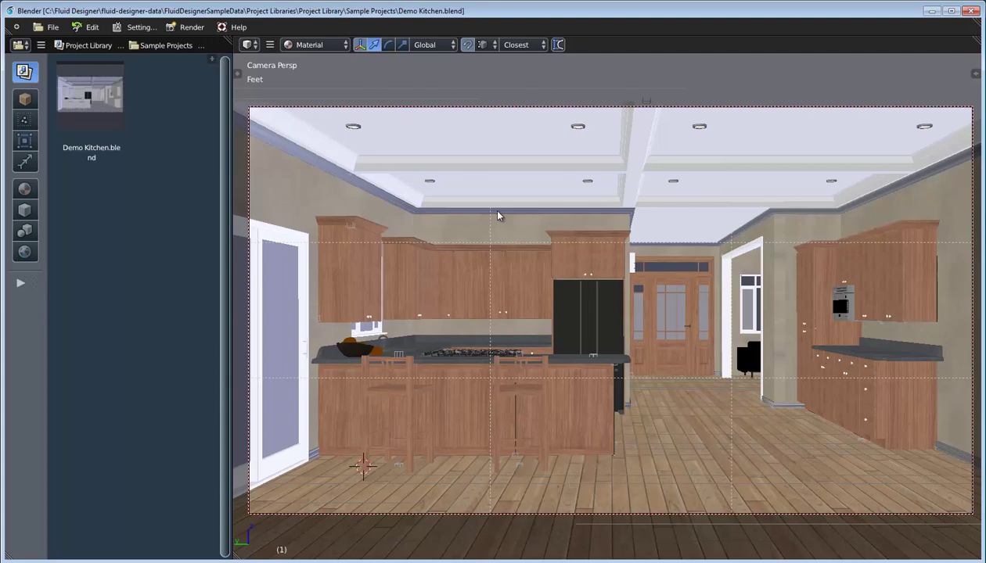
key(ctrl+n)
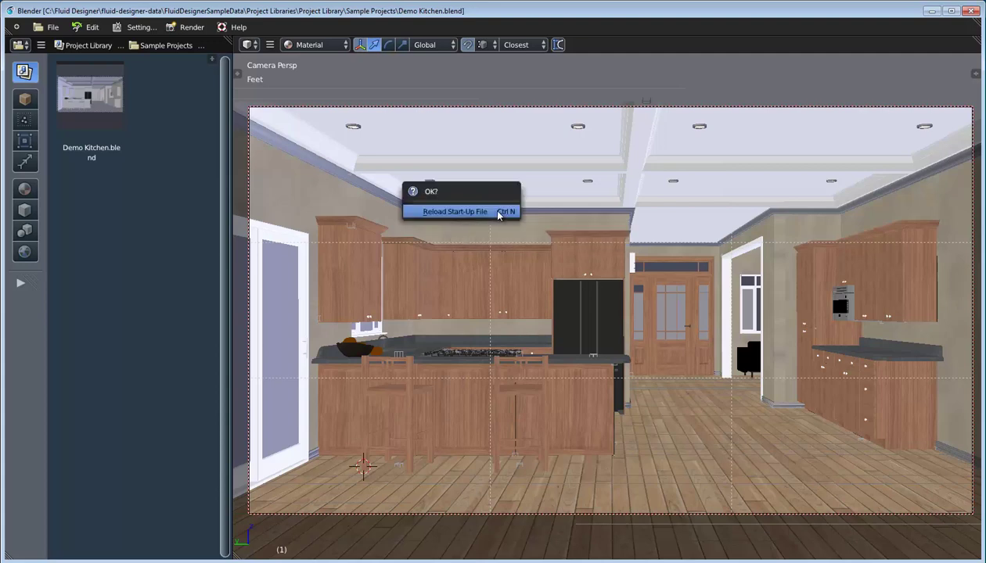
click(498, 213)
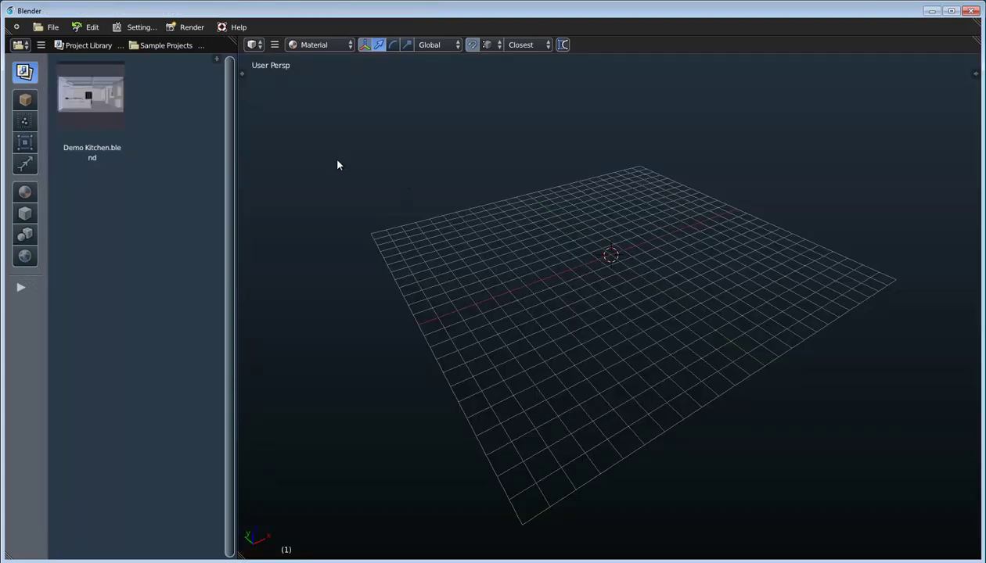
Step: Show the library category names and browse the product library to Base Cabinets under Frameless Cabinets
drag(61, 101, 127, 97)
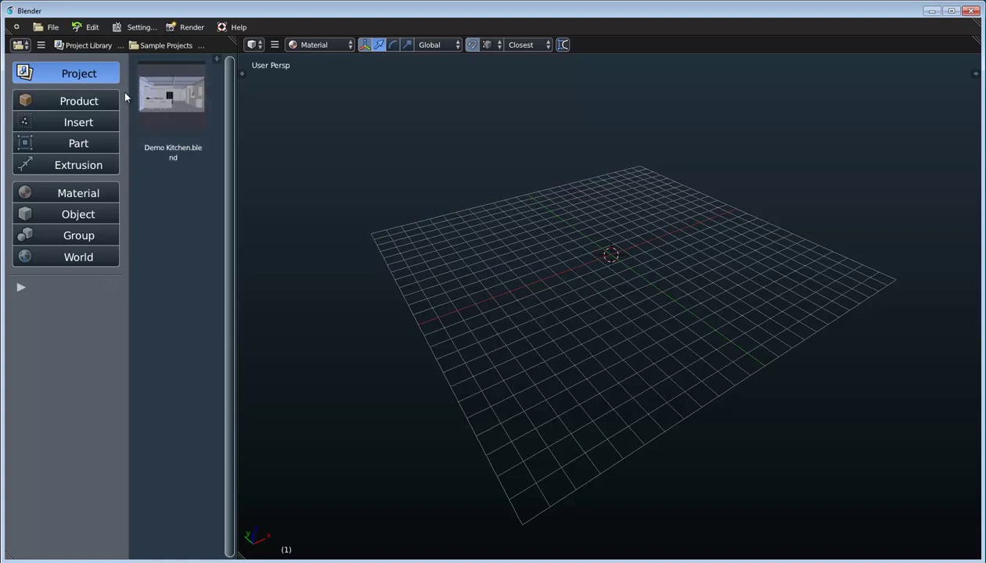
click(116, 100)
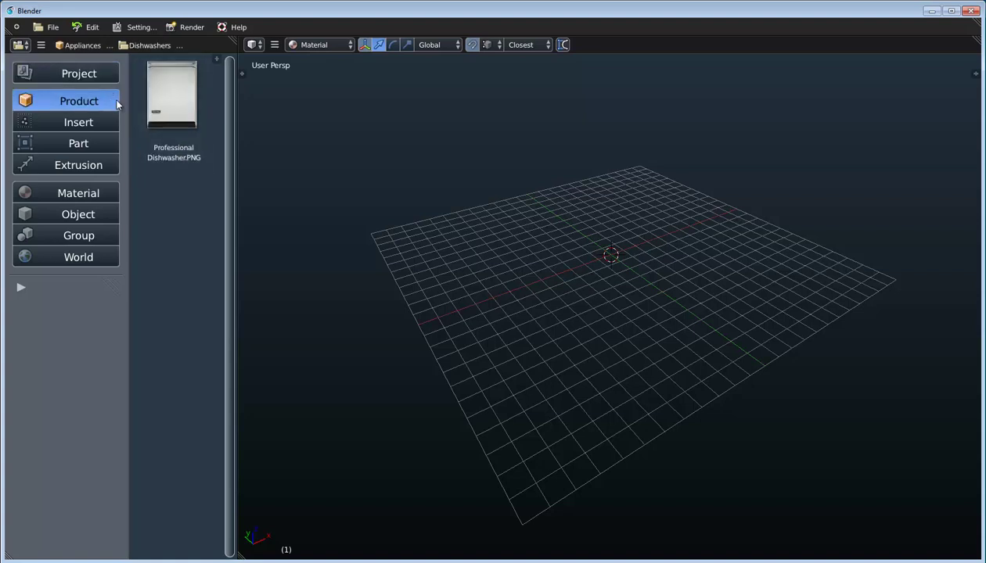
click(96, 46)
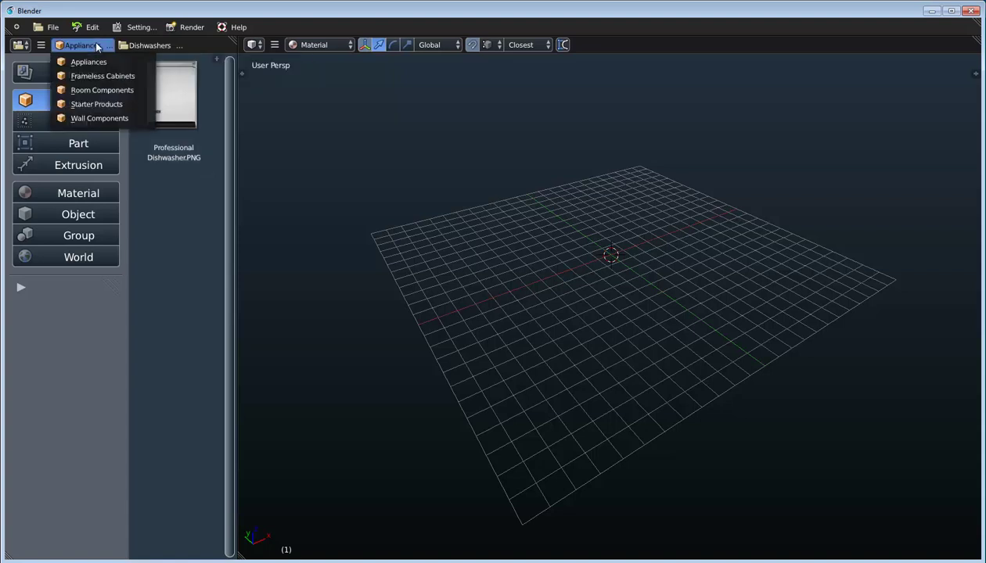
click(103, 73)
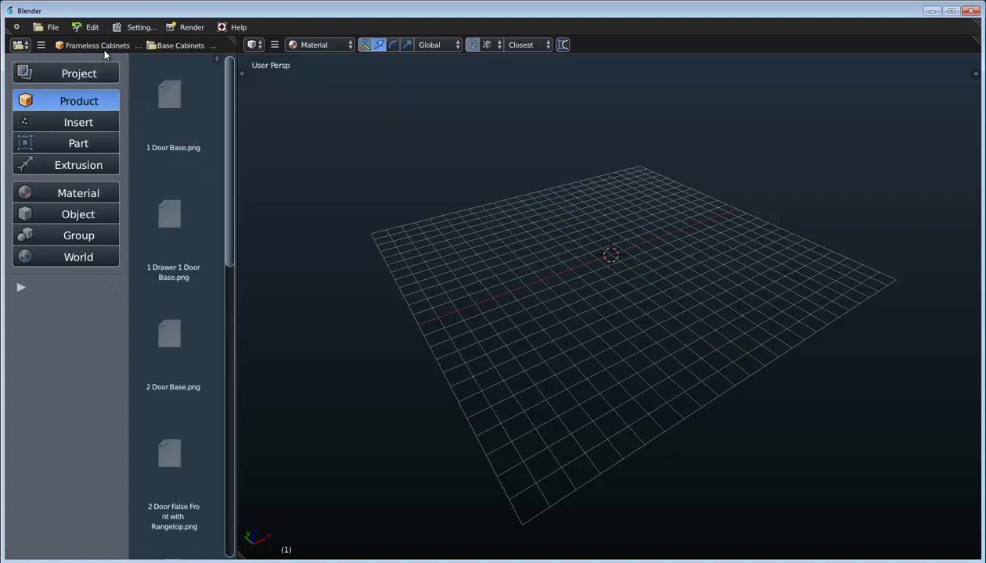
click(177, 49)
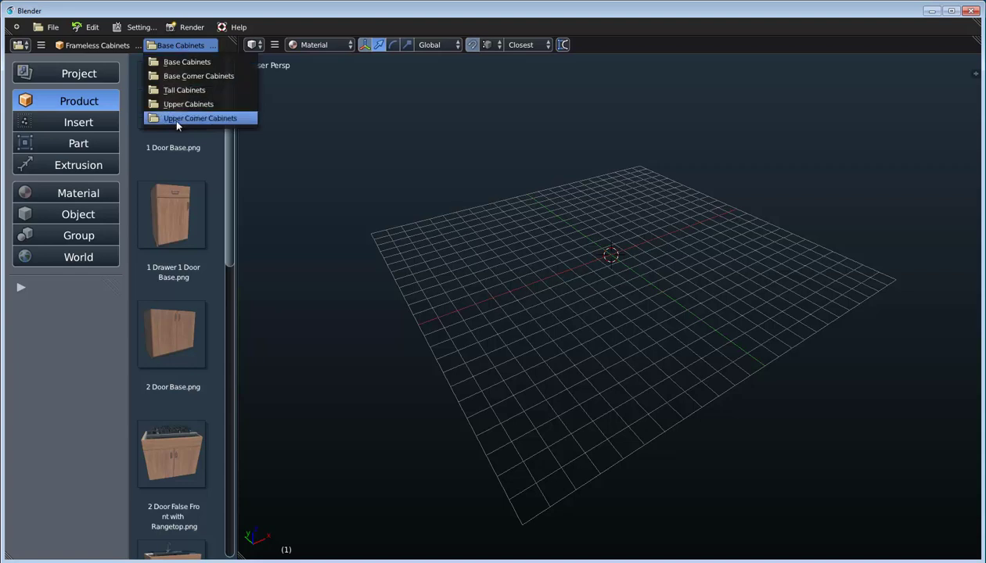
click(183, 62)
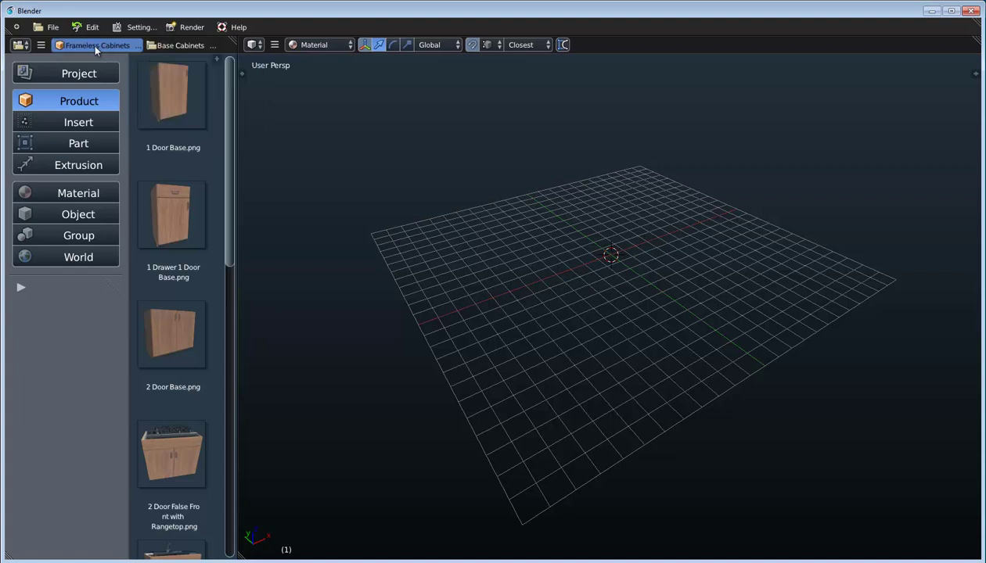
mouse_move(229, 111)
mouse_down()
mouse_move(215, 287)
mouse_move(224, 104)
mouse_up()
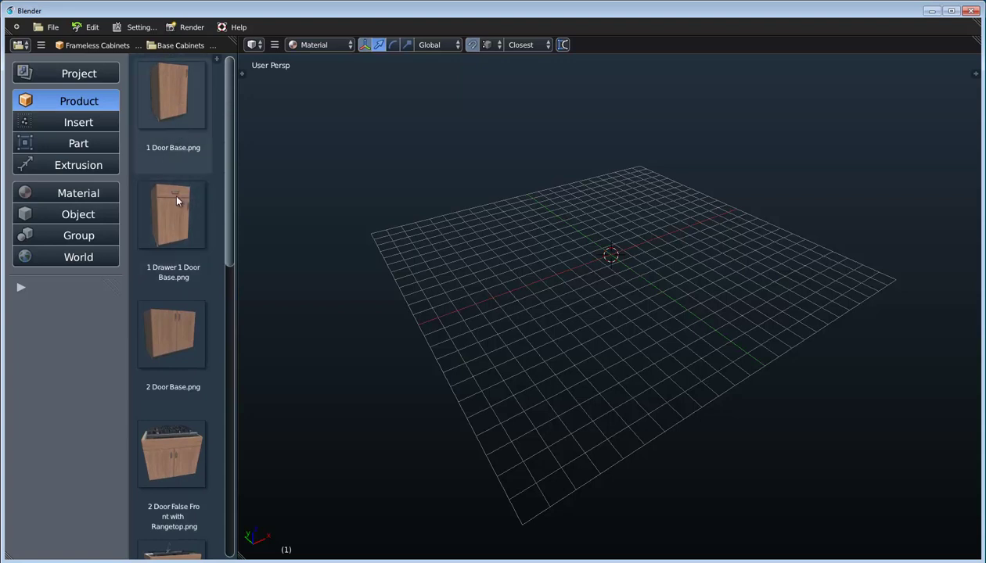
Step: Place a 1 Drawer 1 Door Base cabinet from the library at the 3D cursor location
drag(170, 214, 583, 229)
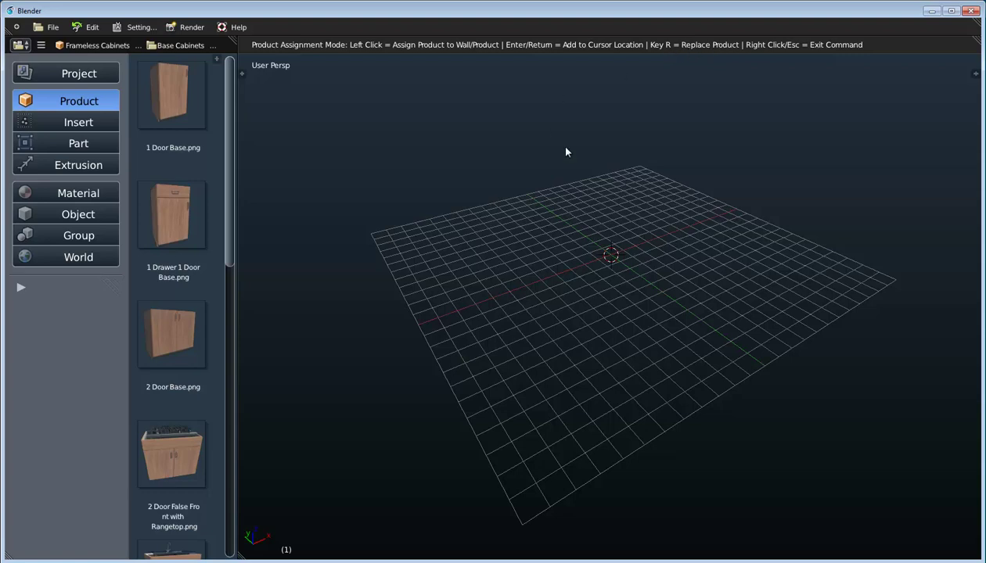
key(Return)
scroll(625, 257, up, 4)
middle_drag(598, 265, 620, 267)
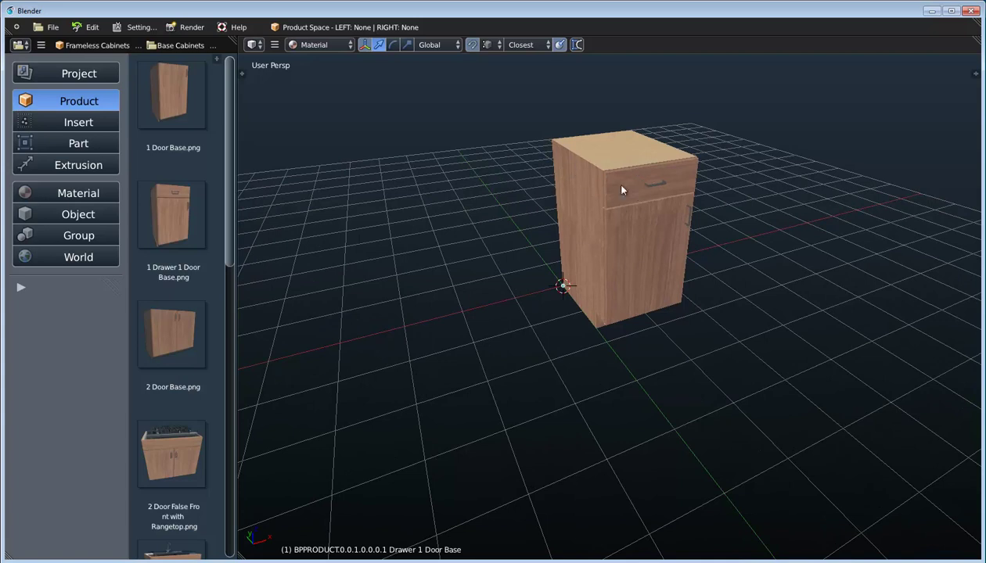
Step: Delete the 1 Drawer 1 Door Base cabinet from the scene
right_click(642, 242)
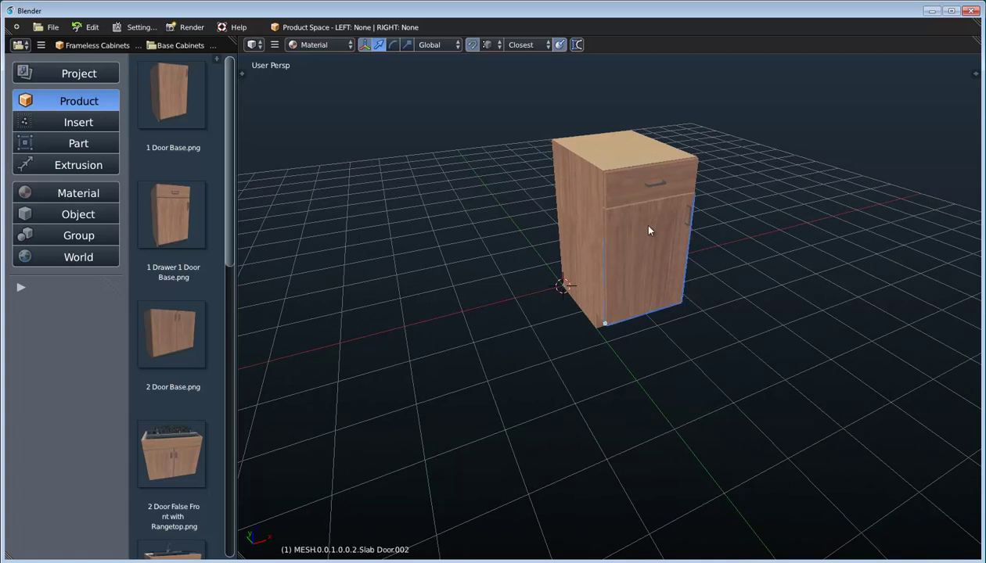
key(x)
click(647, 262)
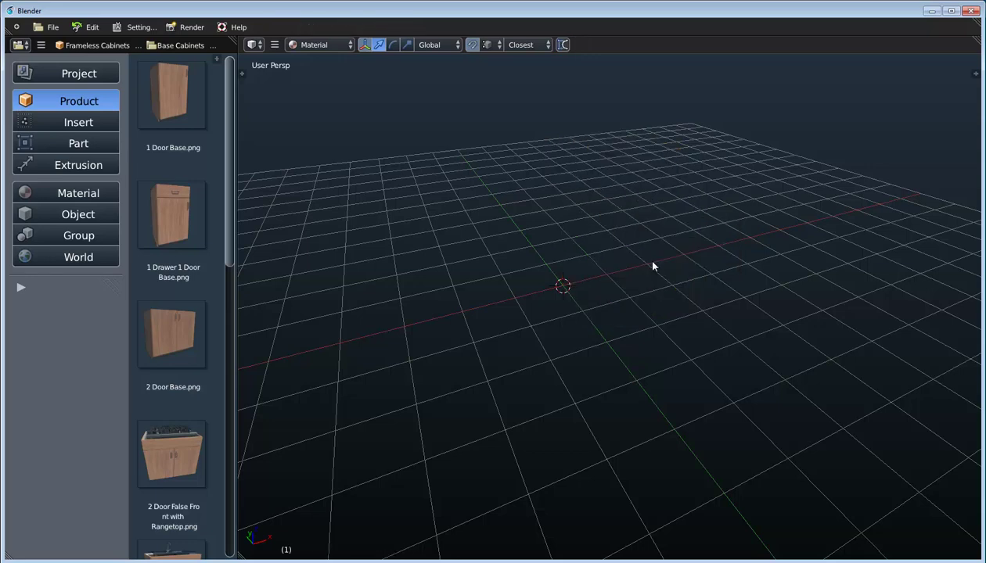
scroll(610, 257, down, 4)
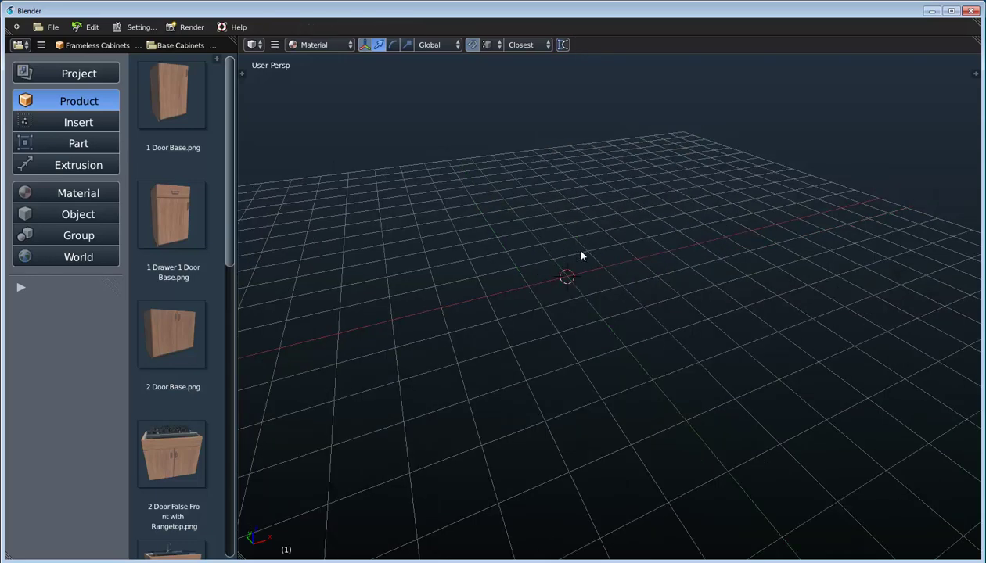
scroll(586, 270, down, 2)
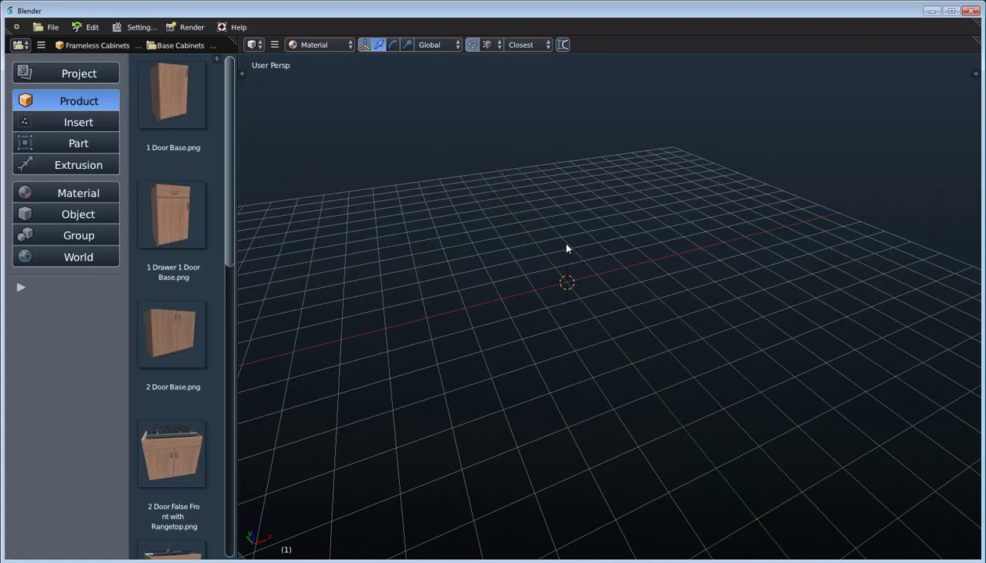
key(shift+a)
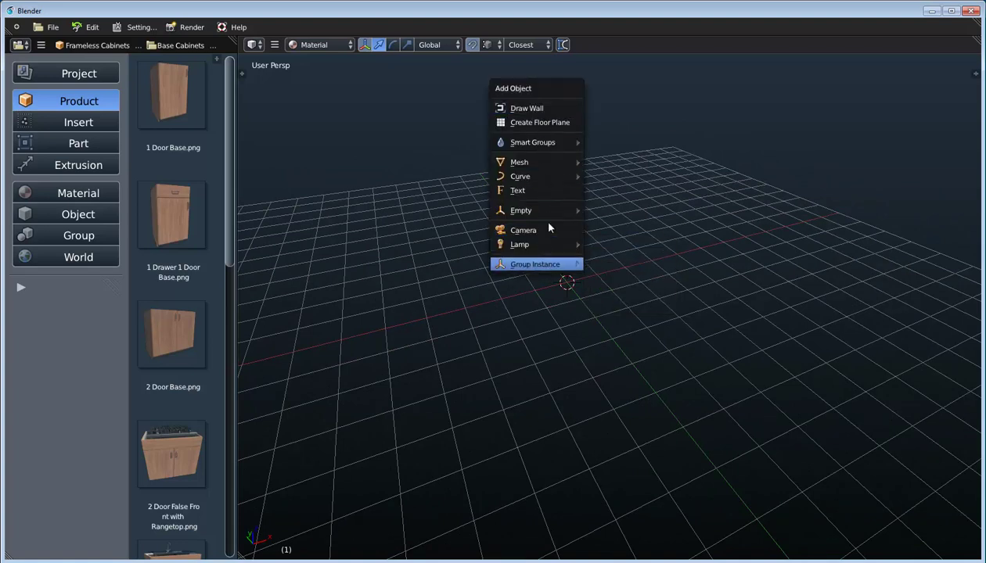
click(274, 46)
mouse_move(305, 62)
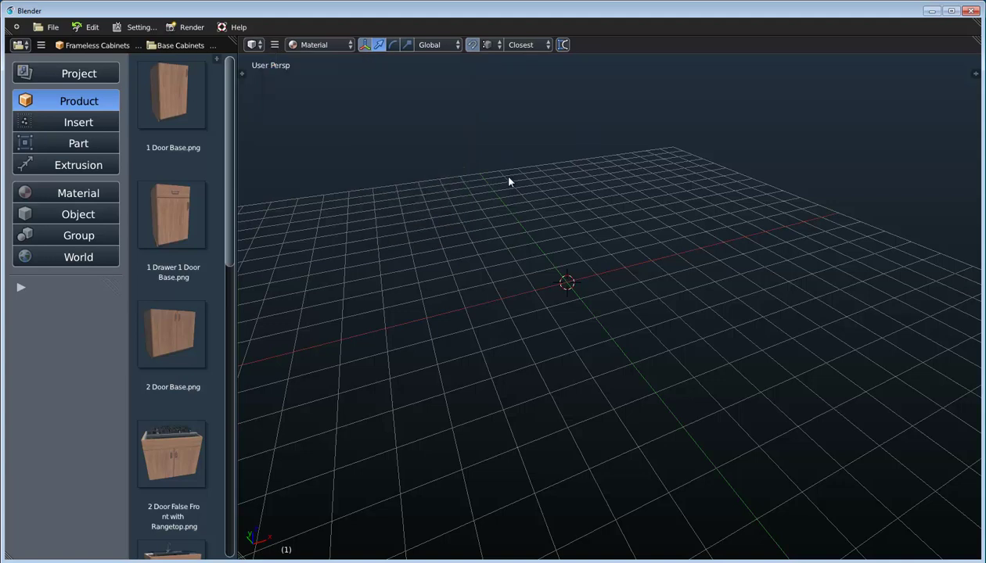
Step: Draw a straight wall with a length of 120 and a height of 108
key(shift+a)
click(507, 54)
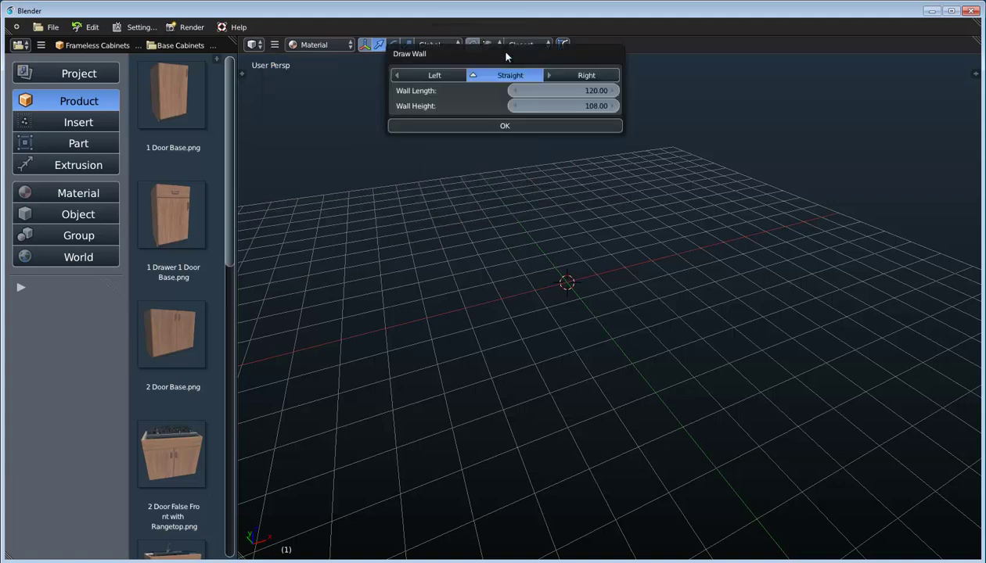
click(505, 126)
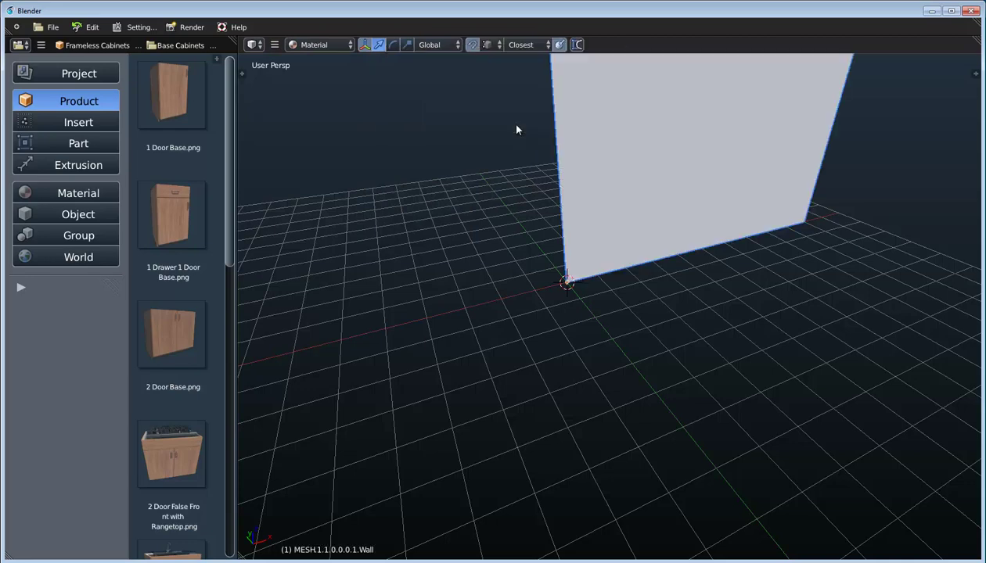
mouse_move(621, 209)
shift+middle_down()
mouse_move(597, 365)
mouse_move(598, 337)
mouse_move(561, 295)
mouse_move(571, 306)
shift+middle_up()
middle_drag(550, 260, 579, 258)
key(shift+a)
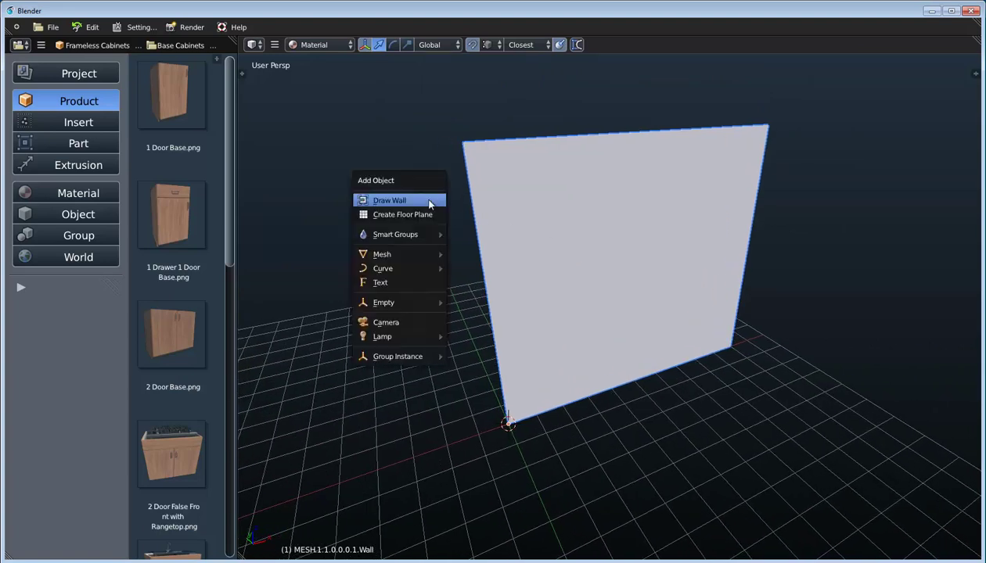
click(429, 202)
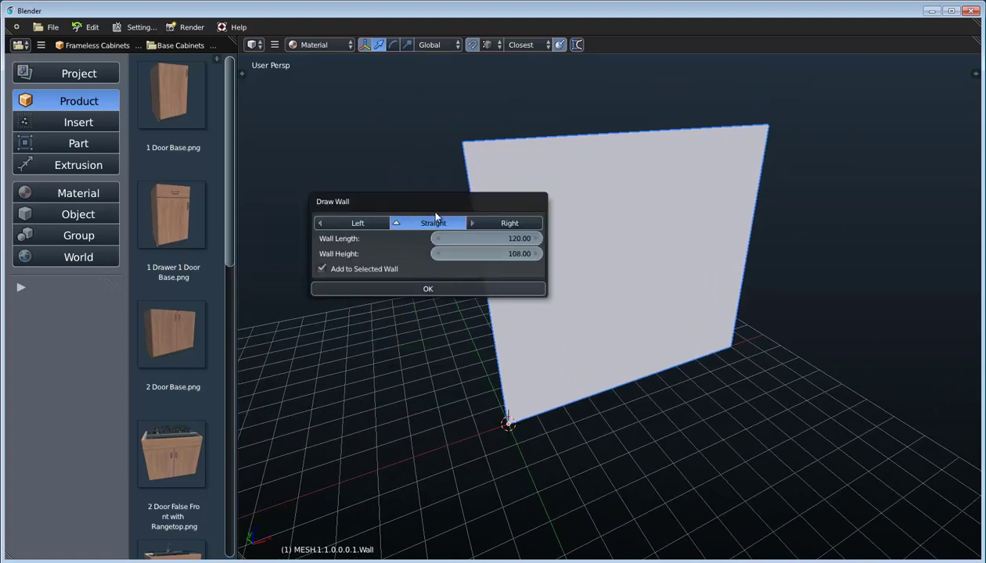
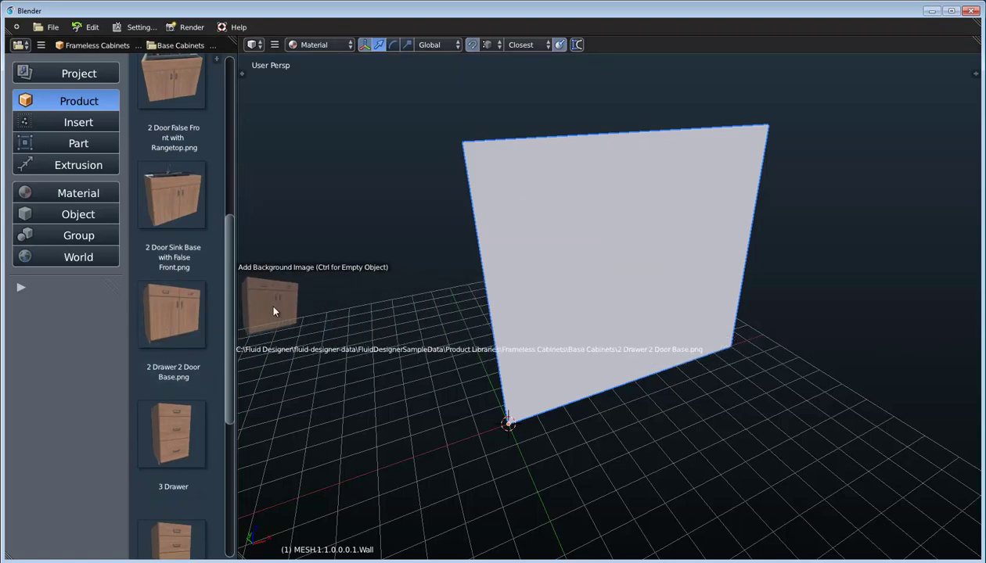
Step: Place a 2 Drawer 2 Door Base cabinet at the left end of the wall and another at its right end
click(623, 258)
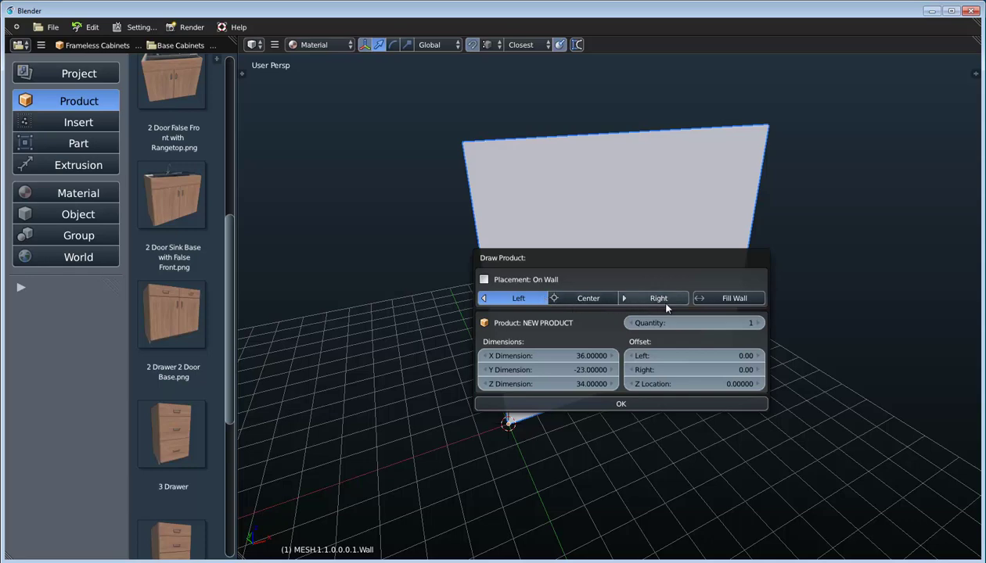
click(607, 402)
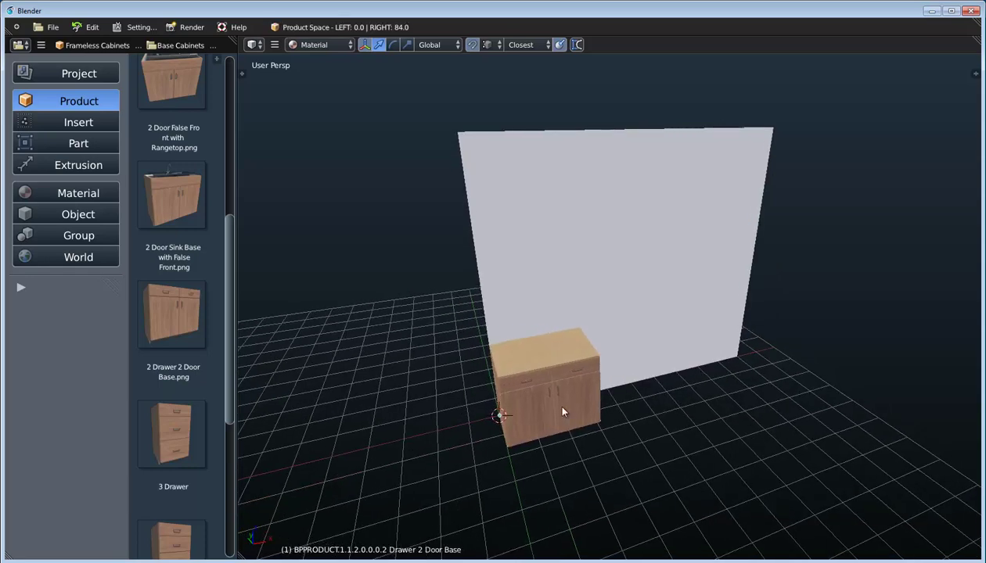
drag(183, 328, 547, 266)
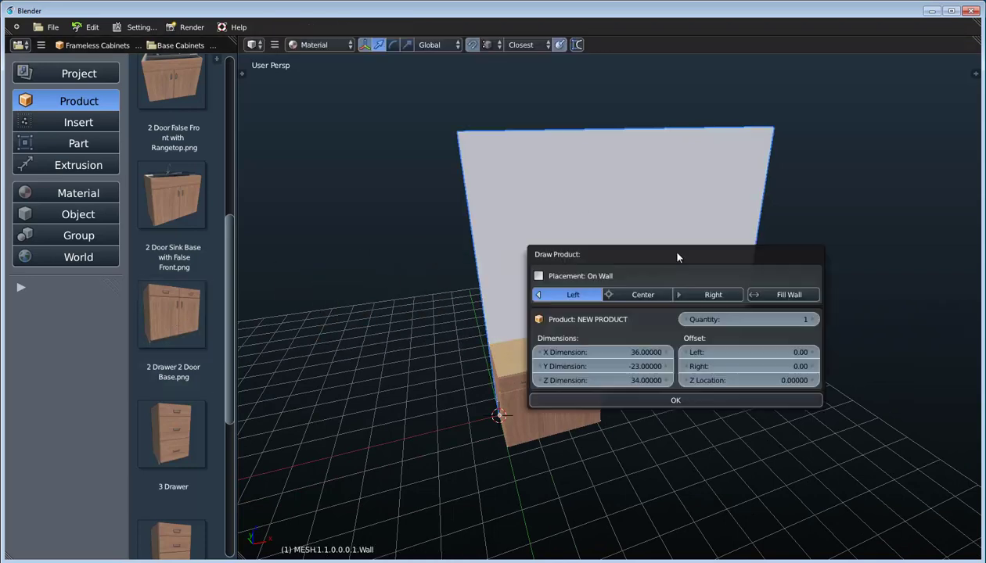
click(703, 296)
click(689, 400)
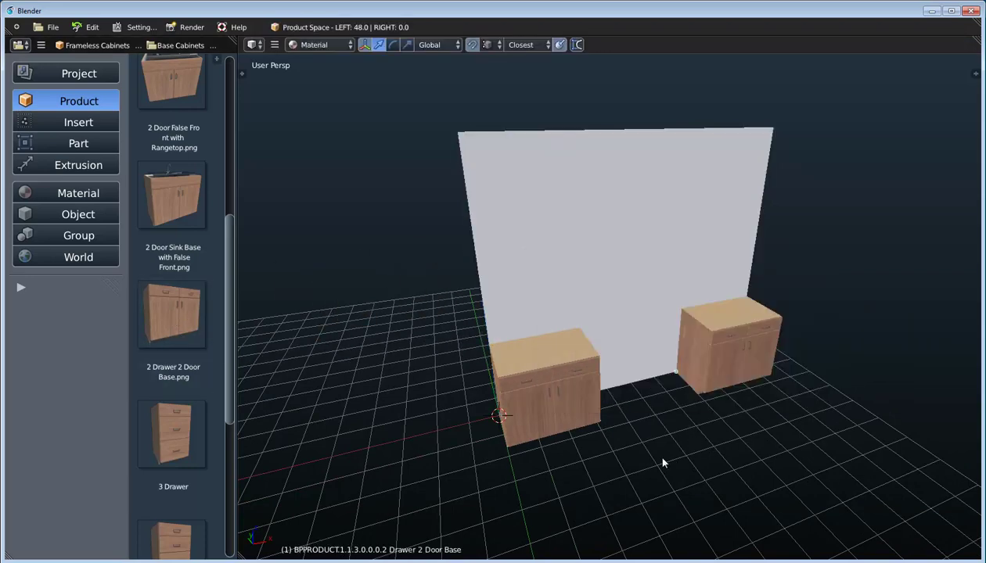
Step: Place a third 2 Drawer 2 Door Base cabinet on the wall, centred between the two end cabinets
mouse_move(172, 313)
mouse_down()
mouse_move(326, 308)
mouse_move(614, 245)
mouse_up()
click(614, 244)
click(587, 282)
click(601, 387)
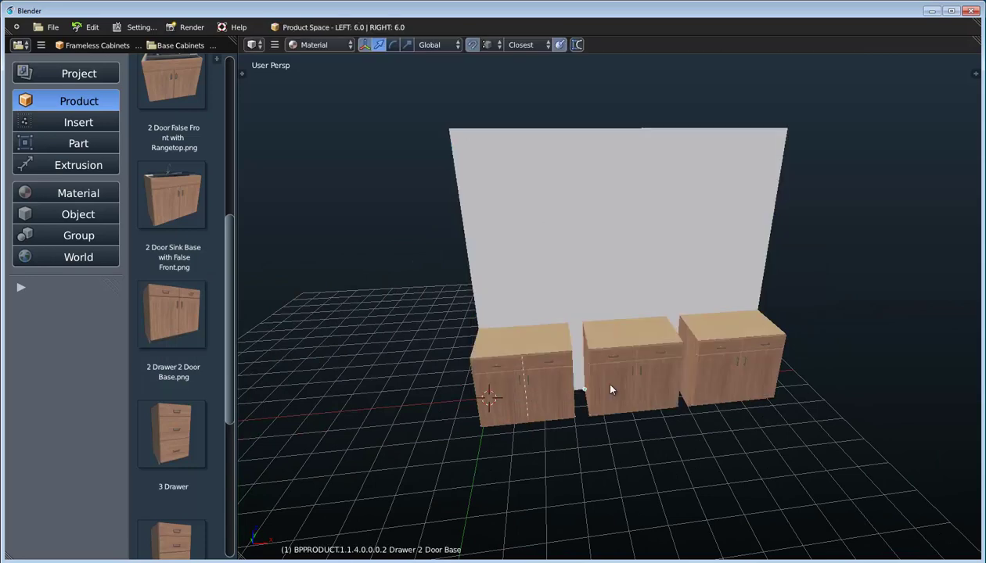
Step: Examine the Product Tools options for bumping and stretching product groups and adding a countertop
middle_drag(585, 440, 667, 361)
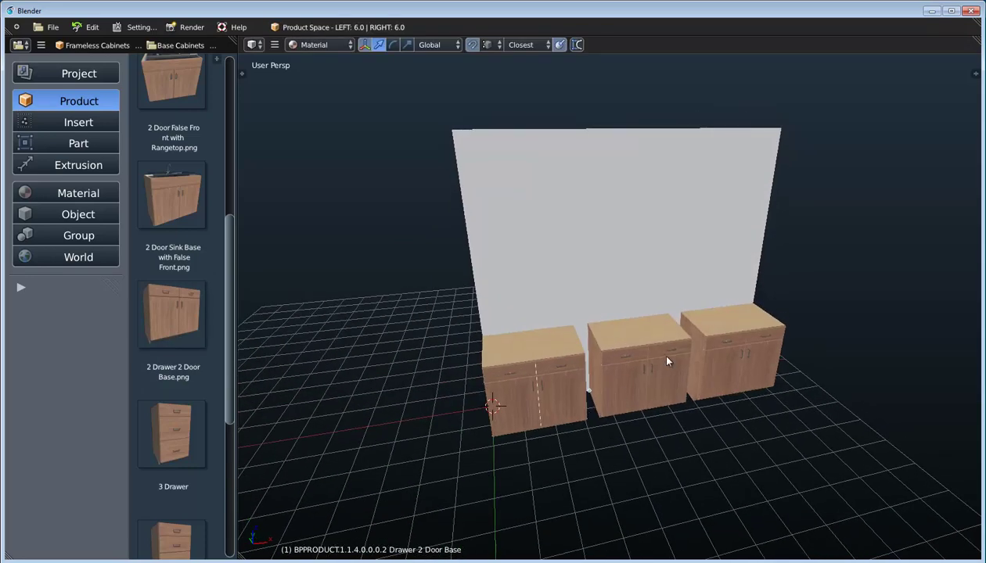
scroll(662, 362, up, 2)
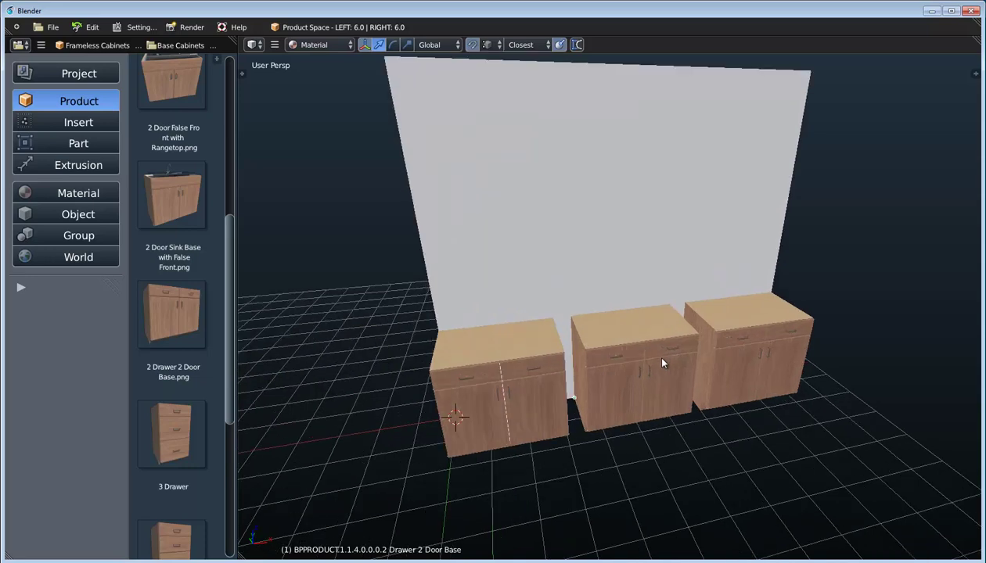
middle_drag(636, 379, 603, 313)
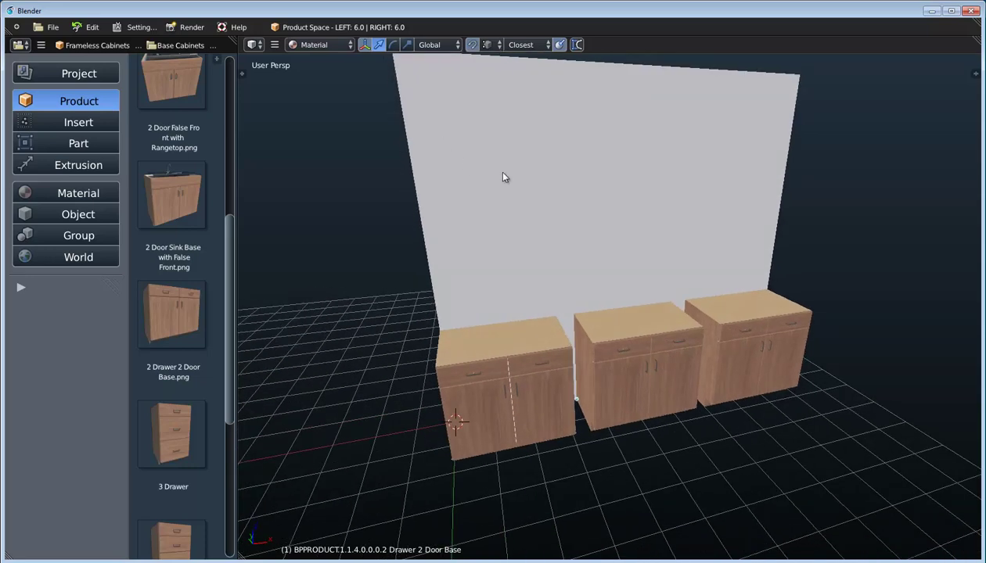
click(273, 45)
mouse_move(307, 90)
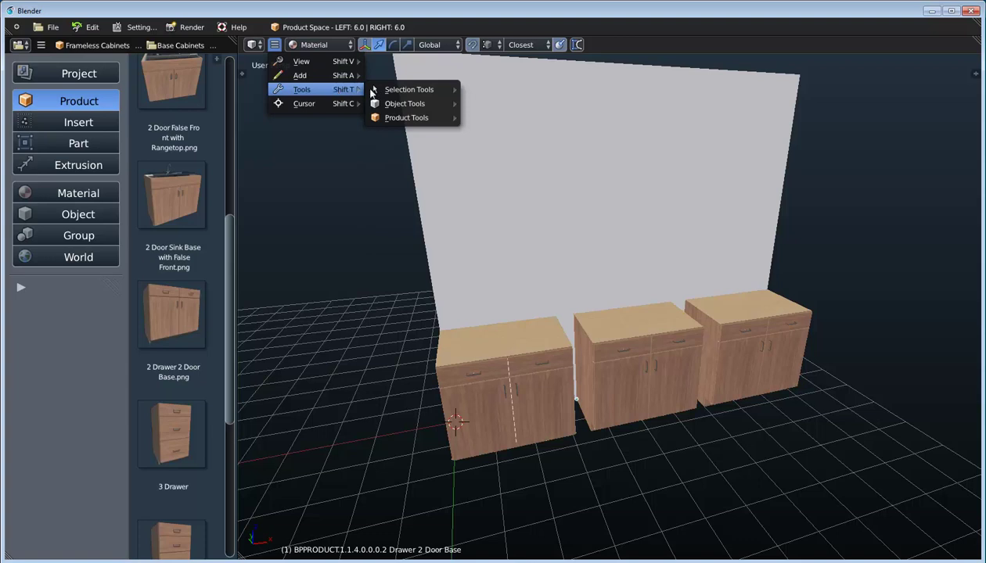
mouse_move(417, 94)
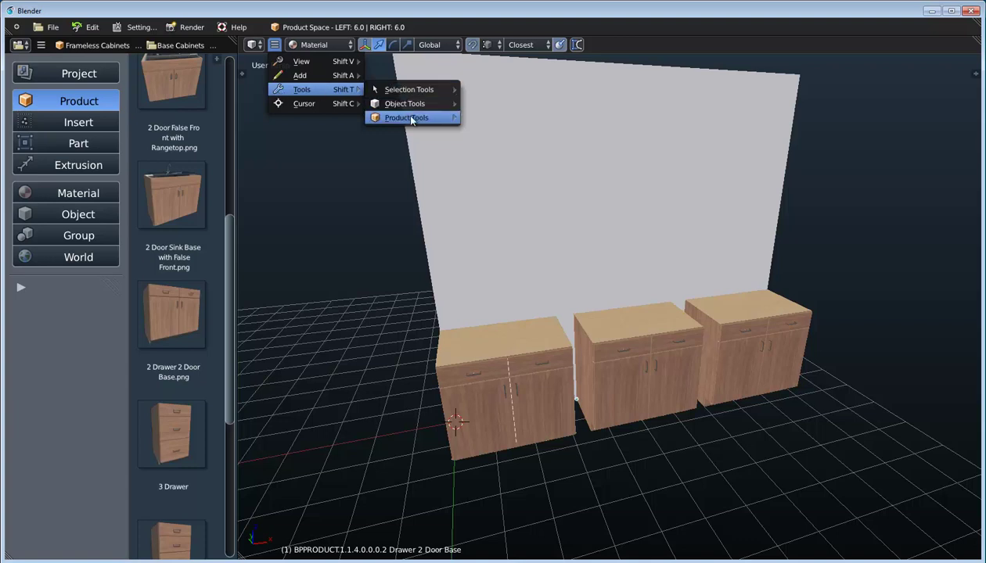
mouse_move(407, 116)
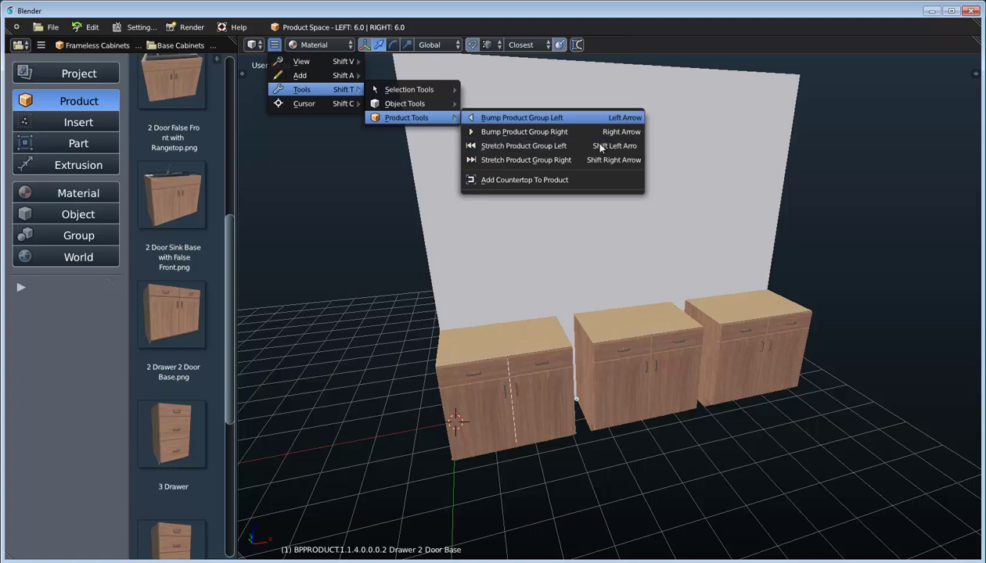
Step: Bump the middle base cabinet right and back left until it sits against the left end cabinet
click(643, 329)
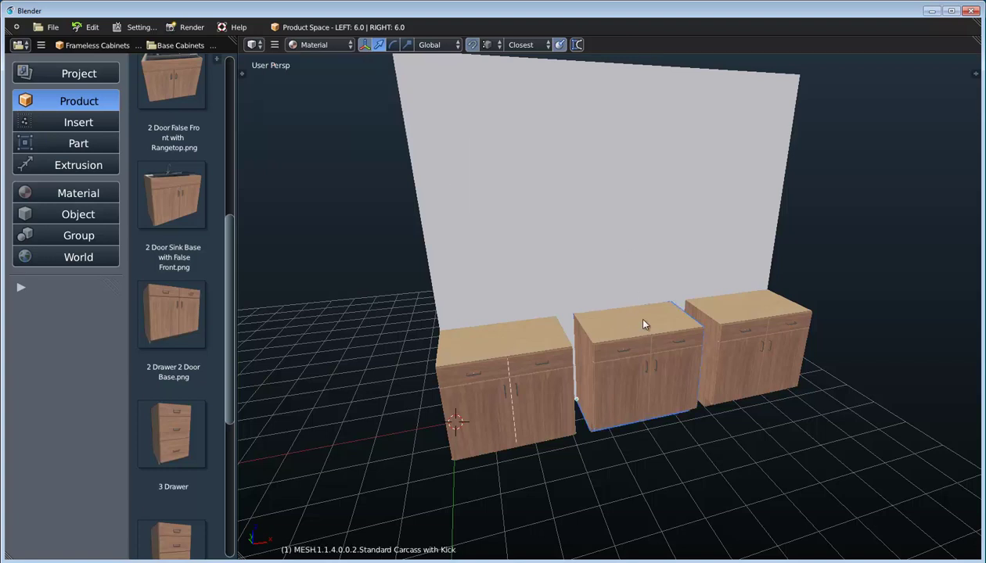
middle_drag(626, 327, 626, 338)
key(Right)
key(Left)
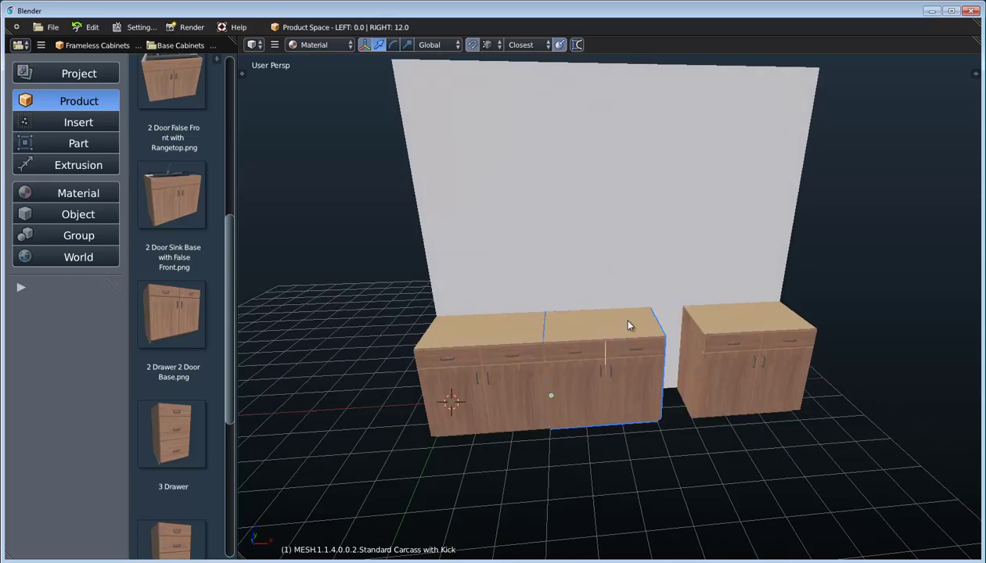
Step: Stretch the middle base cabinet rightward to fill the gap up to the right end cabinet
key(Up)
middle_drag(539, 355, 698, 338)
middle_drag(666, 389, 614, 387)
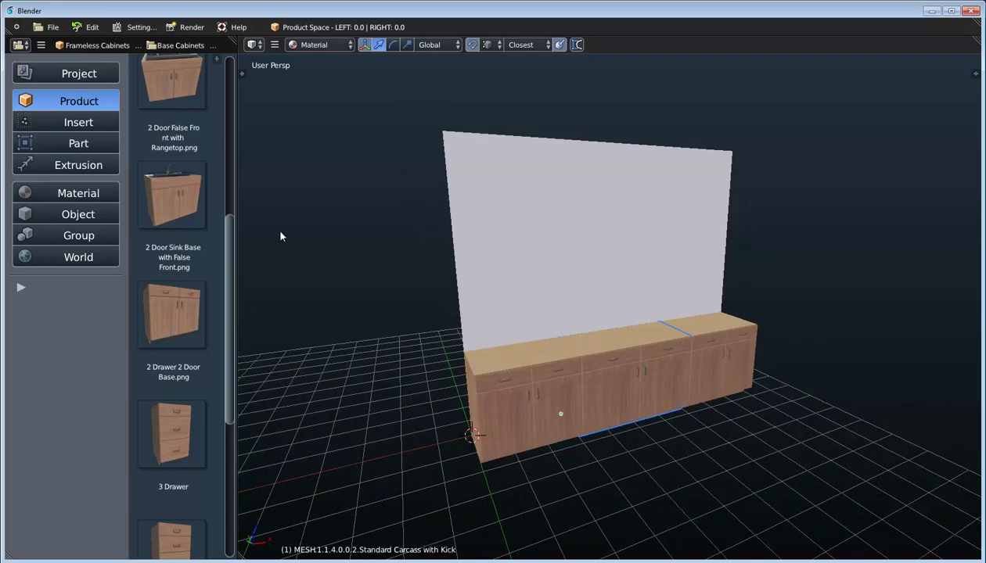
Step: Place a 2 Door Upper Cabinet from the Upper Cabinets library on the wall with Center placement
click(180, 44)
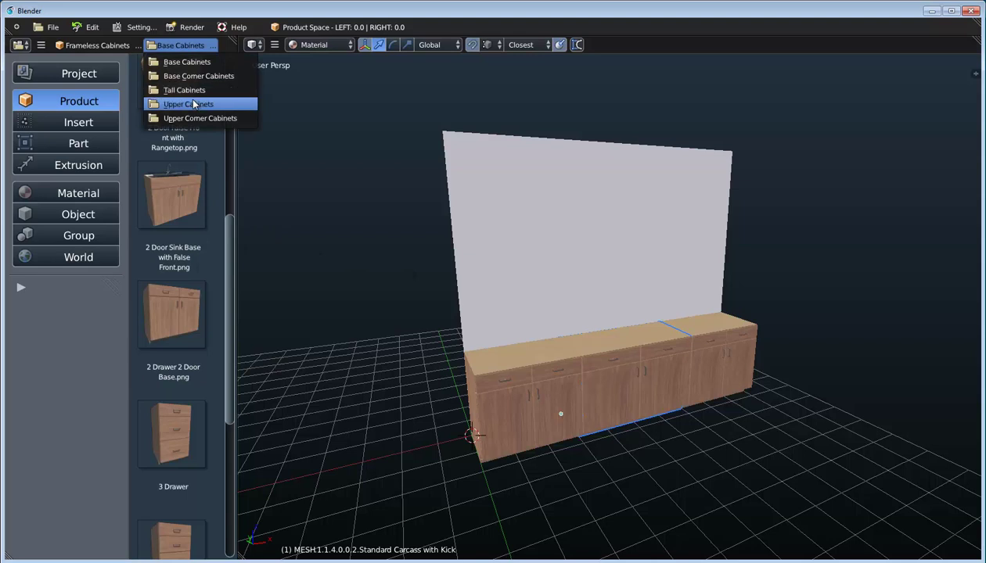
click(193, 102)
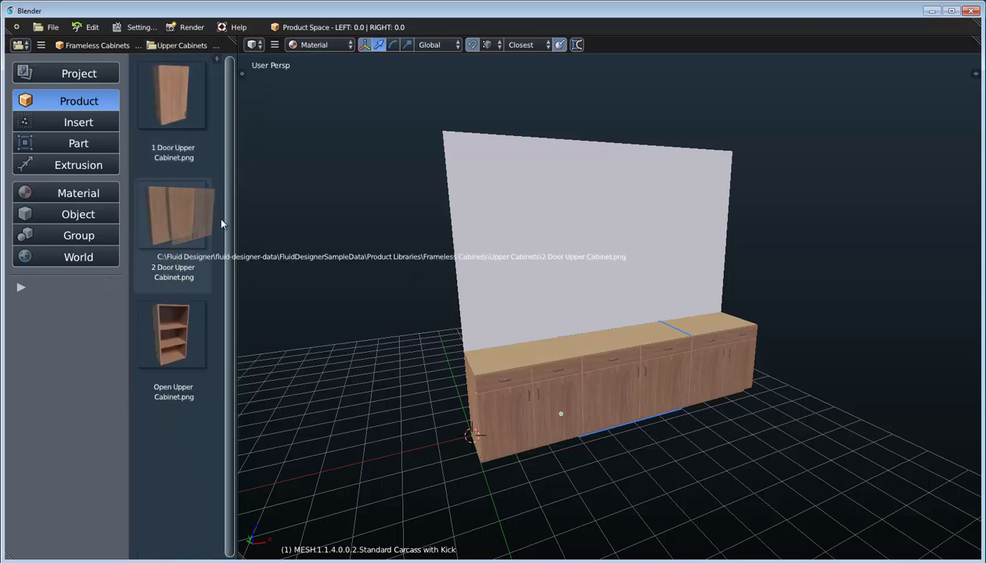
drag(208, 223, 577, 227)
click(564, 243)
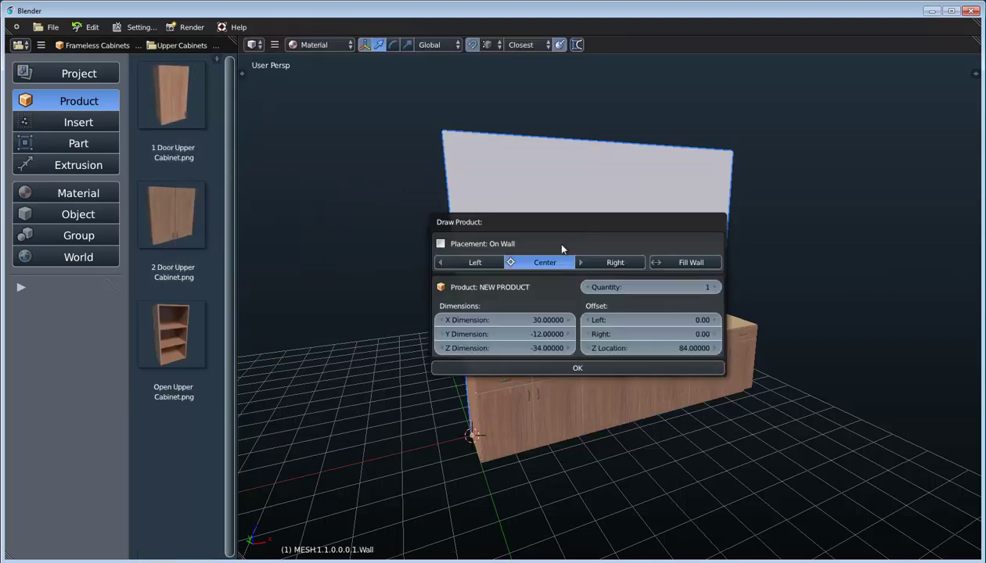
click(595, 367)
Step: Place an Open Upper Cabinet directly left of the 2 Door Upper Cabinet
drag(166, 348, 575, 238)
click(602, 247)
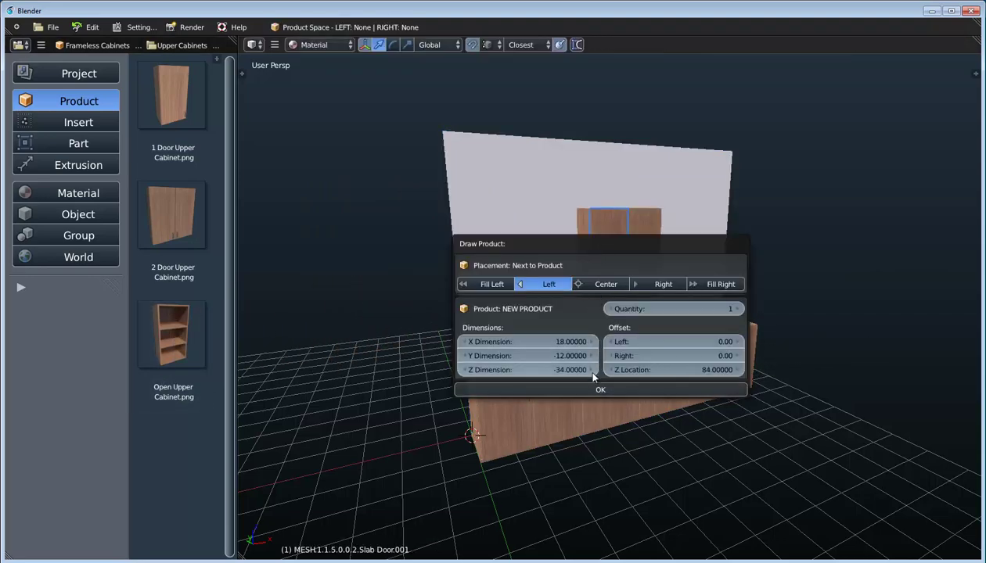
click(598, 387)
Step: Place another Open Upper Cabinet directly right of the 2 Door Upper Cabinet
middle_drag(592, 335, 410, 326)
drag(167, 336, 612, 244)
click(613, 245)
click(673, 288)
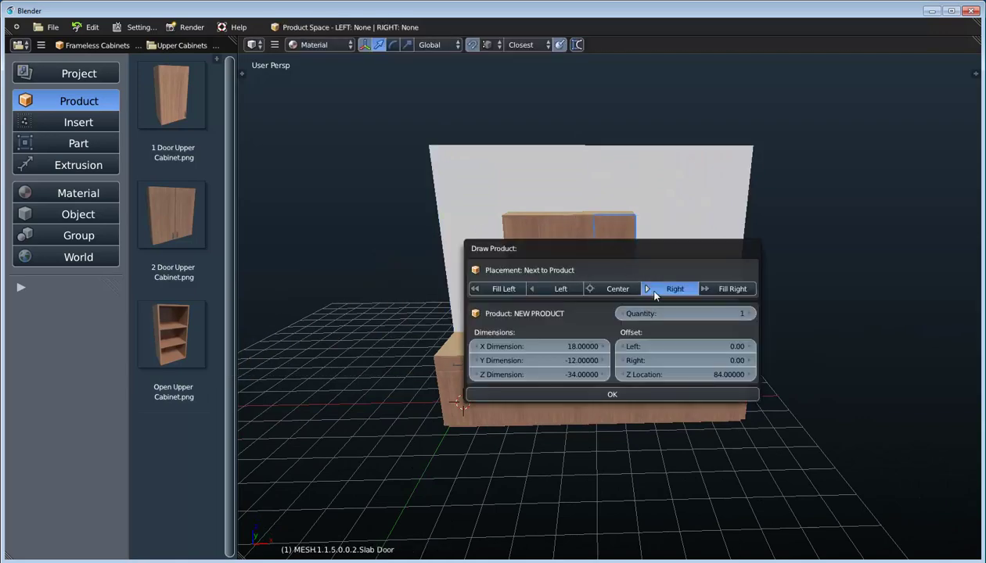
click(630, 390)
middle_drag(611, 411, 566, 350)
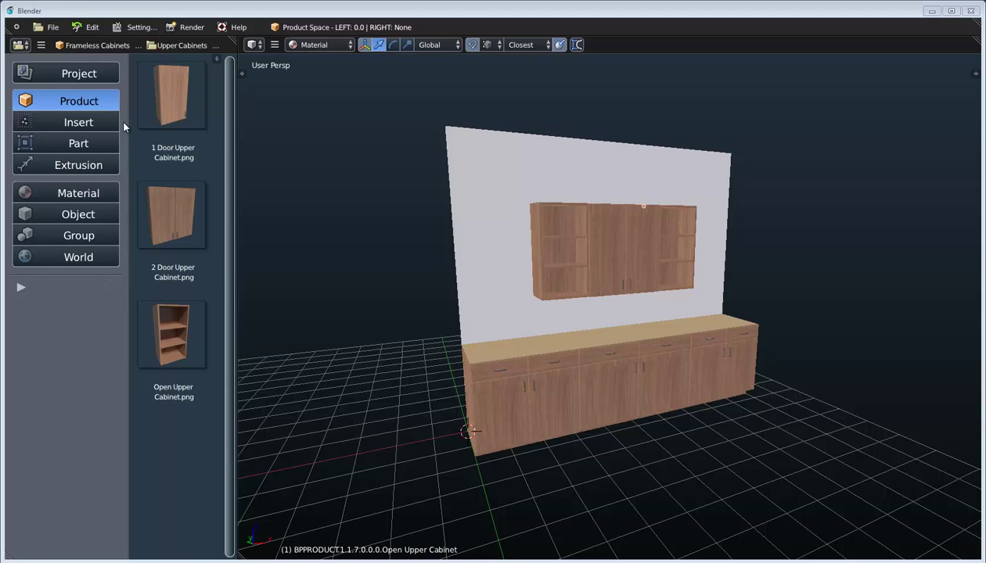
Step: Add the CR02 profile from the Crown Molding extrusions along the top of the wall, using the Crown Molding option
click(95, 169)
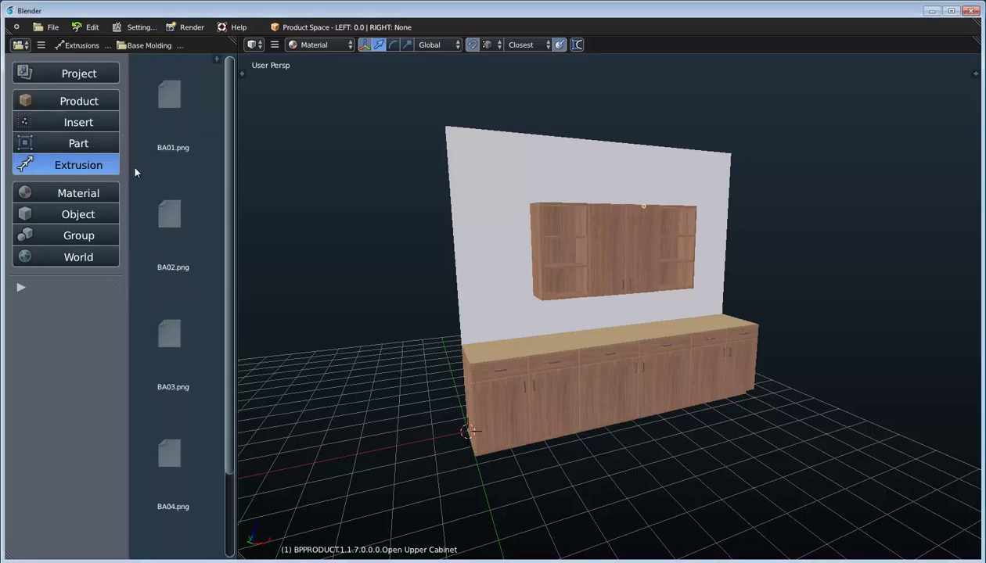
click(150, 46)
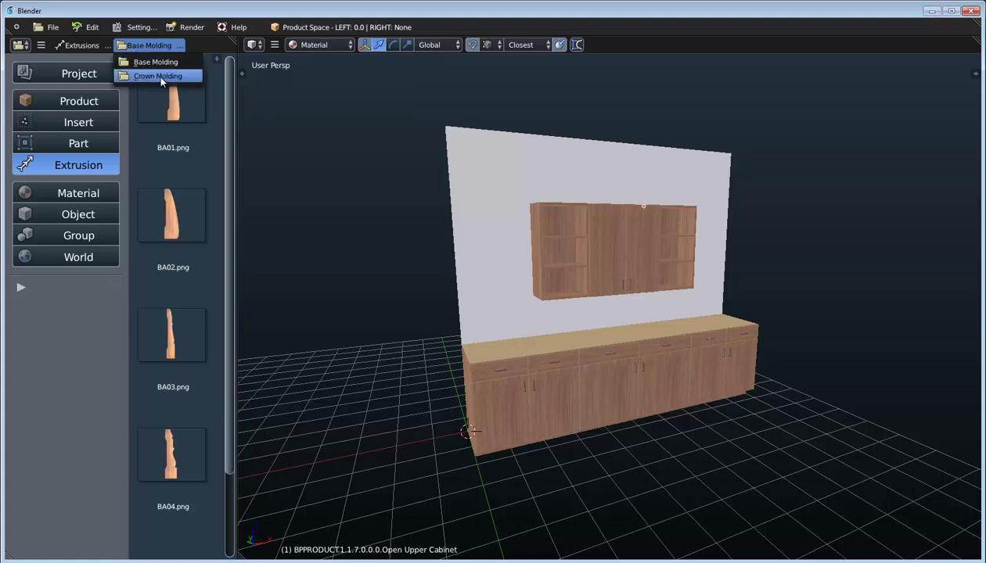
click(160, 76)
drag(194, 214, 500, 157)
click(506, 157)
click(542, 179)
click(542, 145)
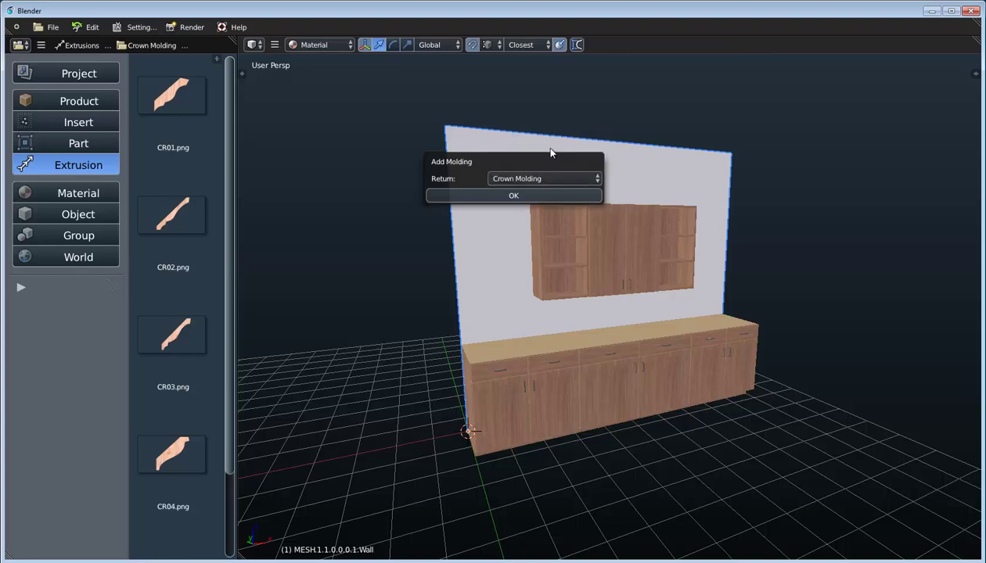
click(514, 196)
middle_drag(427, 259, 427, 216)
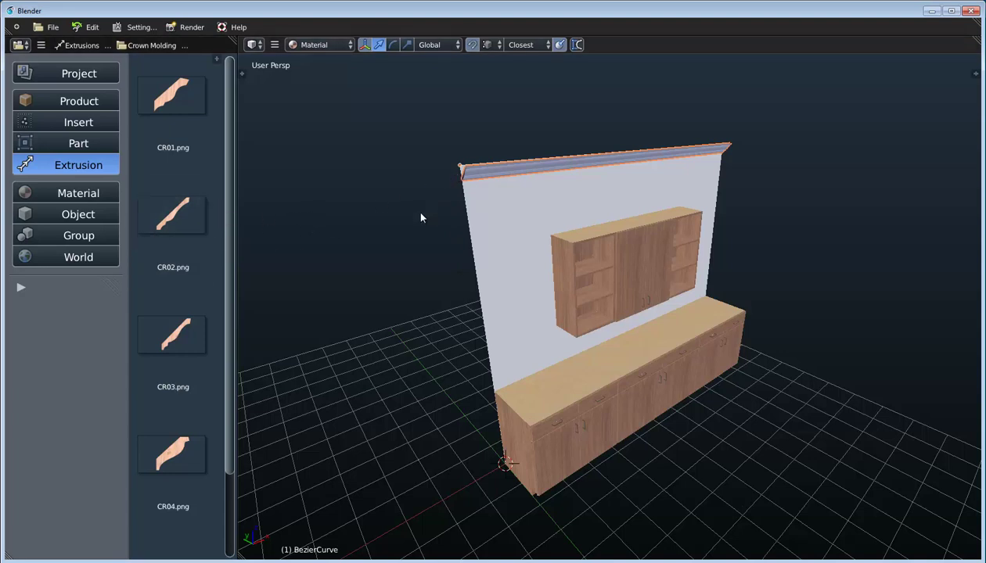
middle_drag(382, 248, 440, 325)
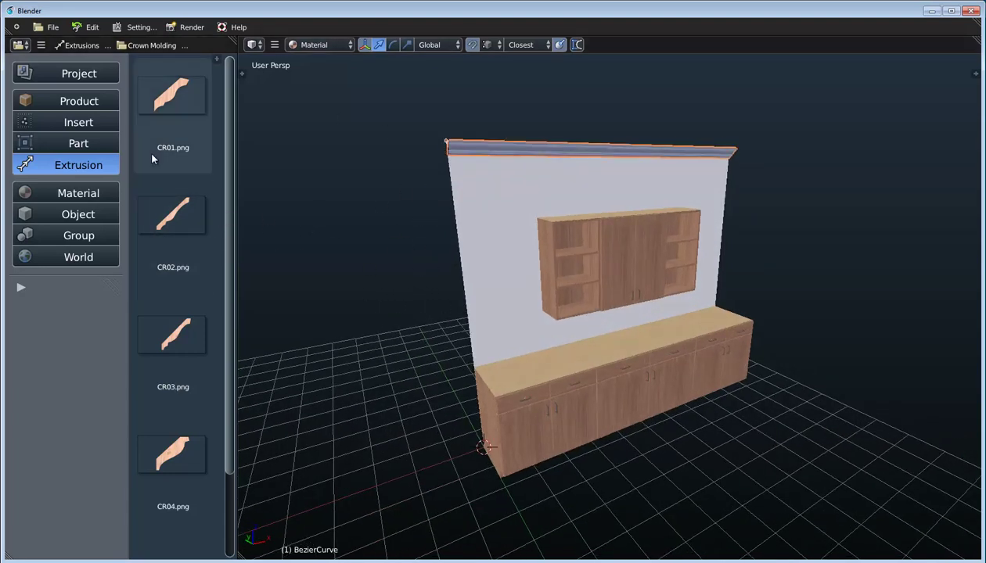
middle_drag(409, 253, 415, 263)
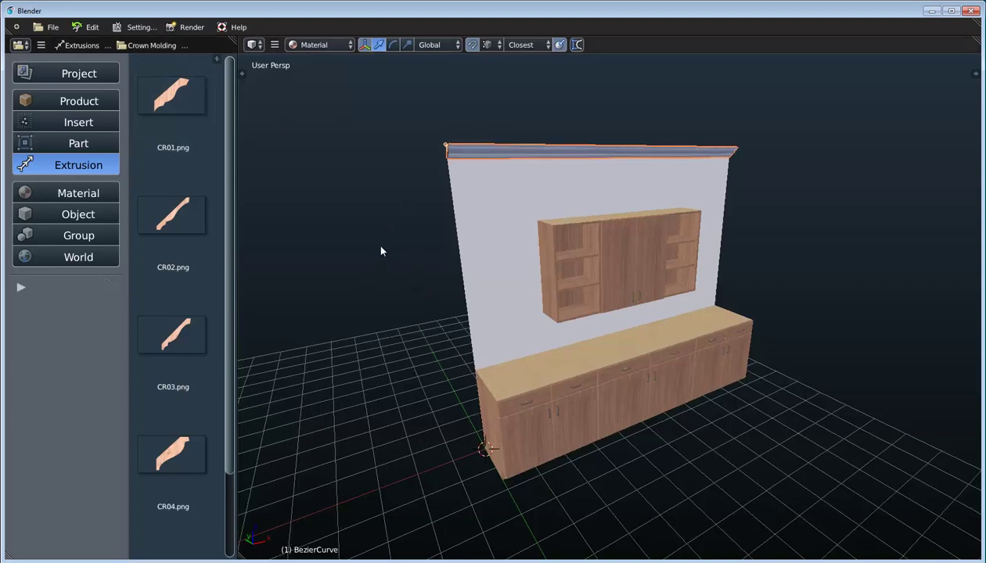
middle_drag(498, 295, 510, 193)
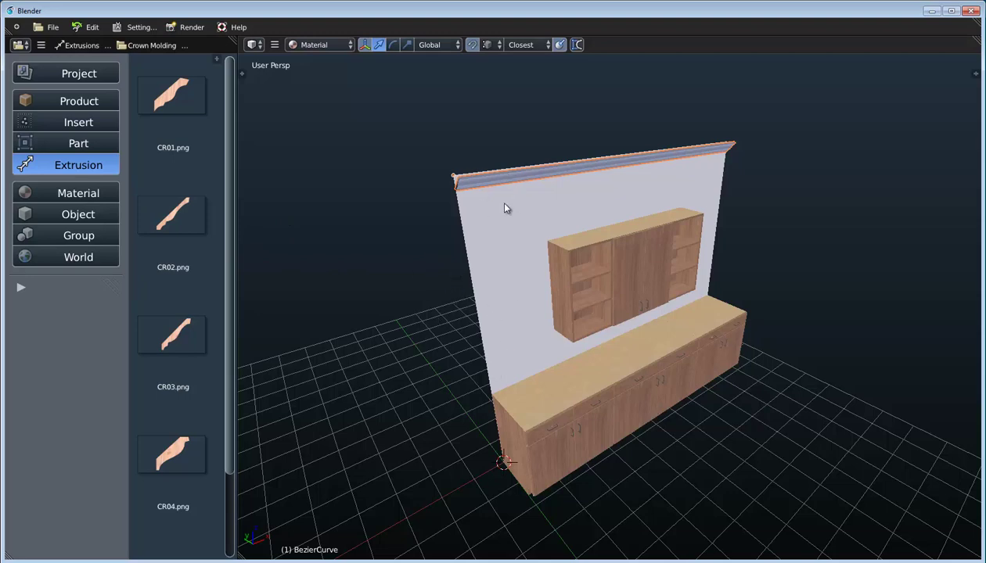
middle_drag(474, 288, 470, 256)
middle_drag(587, 274, 566, 304)
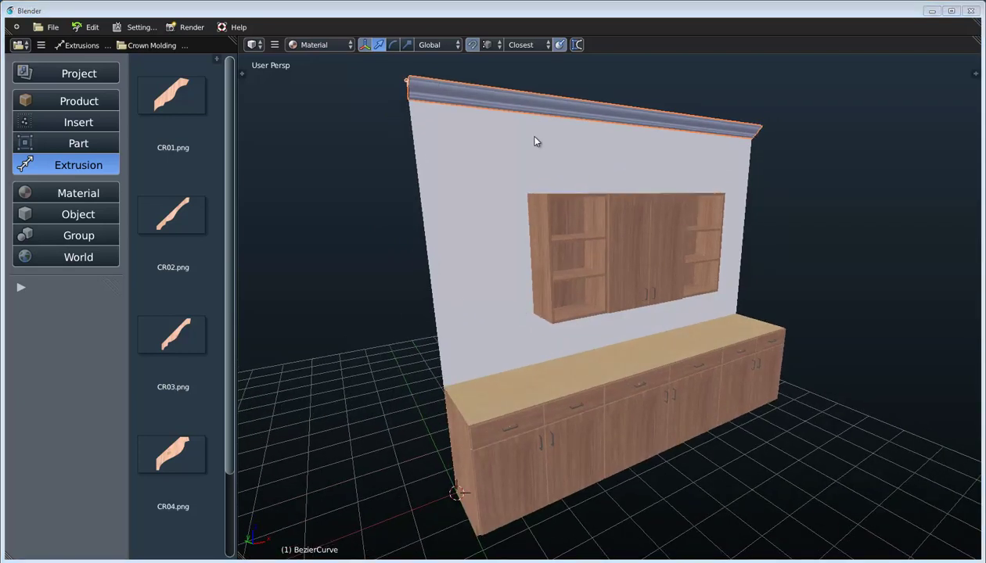
Step: Assign the Grey Textured Paint material from the Paint category to the wall
click(81, 194)
click(158, 45)
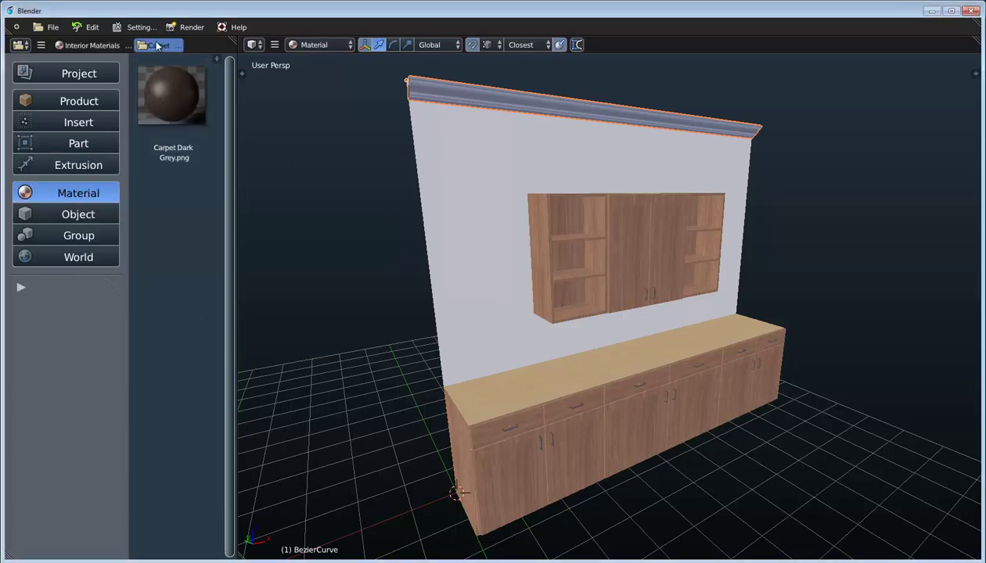
click(154, 46)
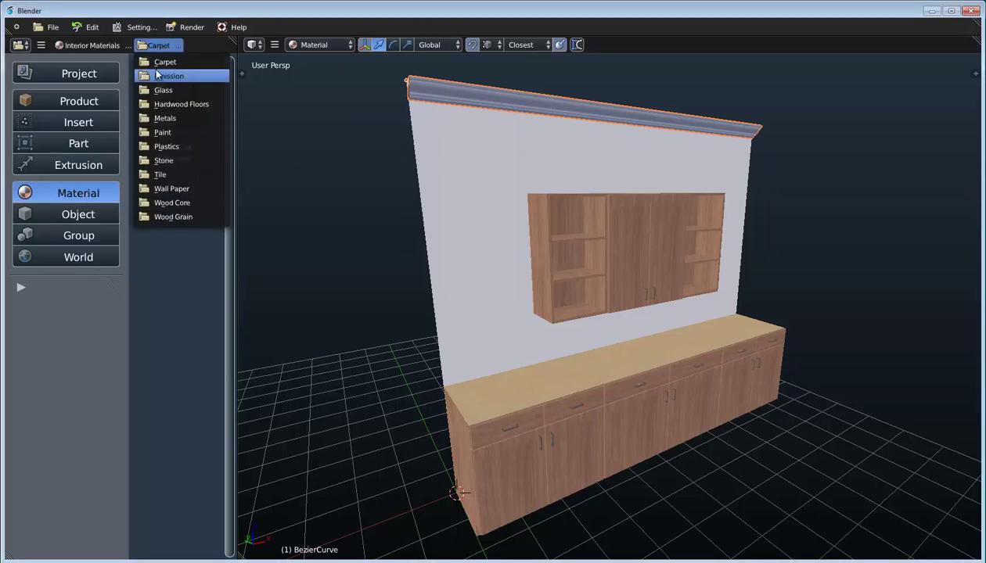
click(162, 133)
drag(227, 117, 225, 305)
scroll(225, 301, down, 2)
drag(188, 278, 469, 191)
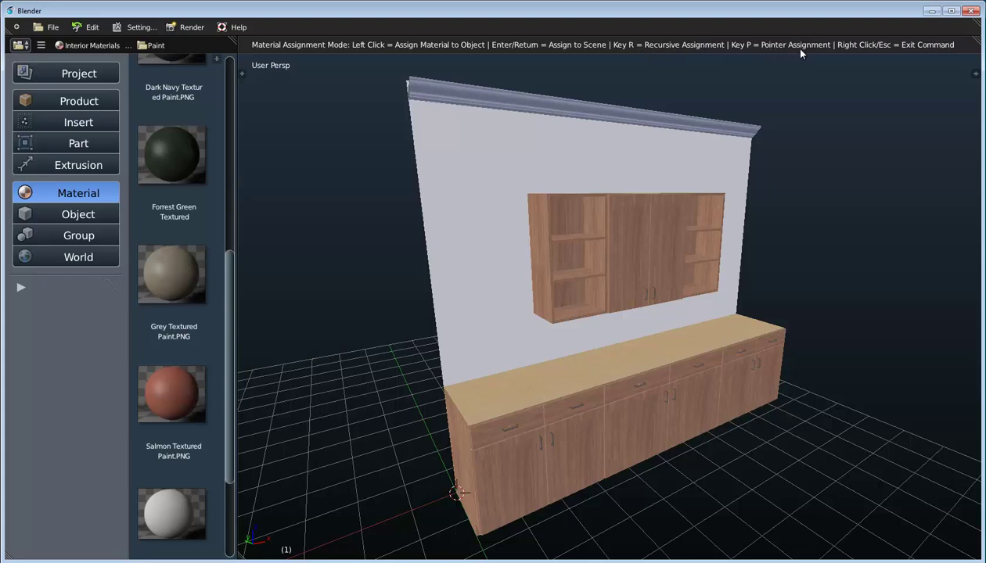
click(473, 188)
Step: Add a floor to the scene in front of the wall and base cabinets
mouse_move(554, 269)
middle_down()
mouse_move(538, 294)
mouse_move(588, 296)
middle_up()
middle_drag(559, 241, 530, 291)
key(shift+a)
click(538, 297)
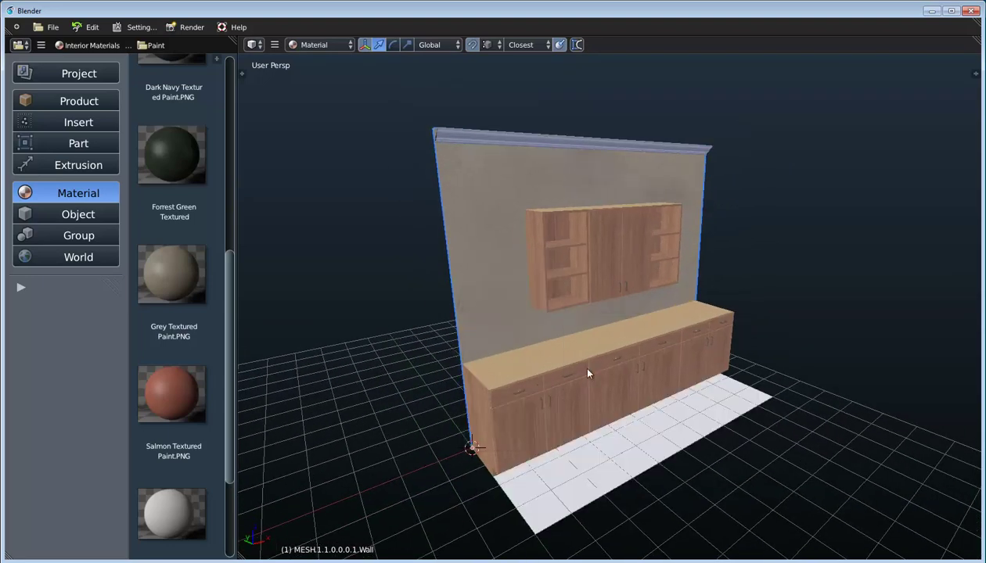
Step: Assign the Arrow Cherry Hardwood material from the Hardwood Floors category to the floor
middle_drag(590, 427, 462, 328)
click(168, 45)
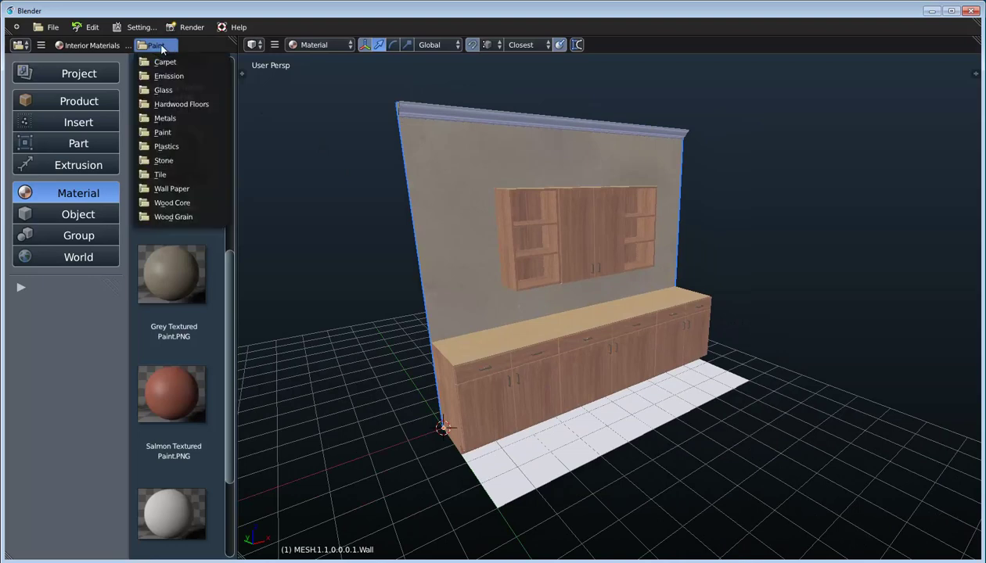
click(179, 105)
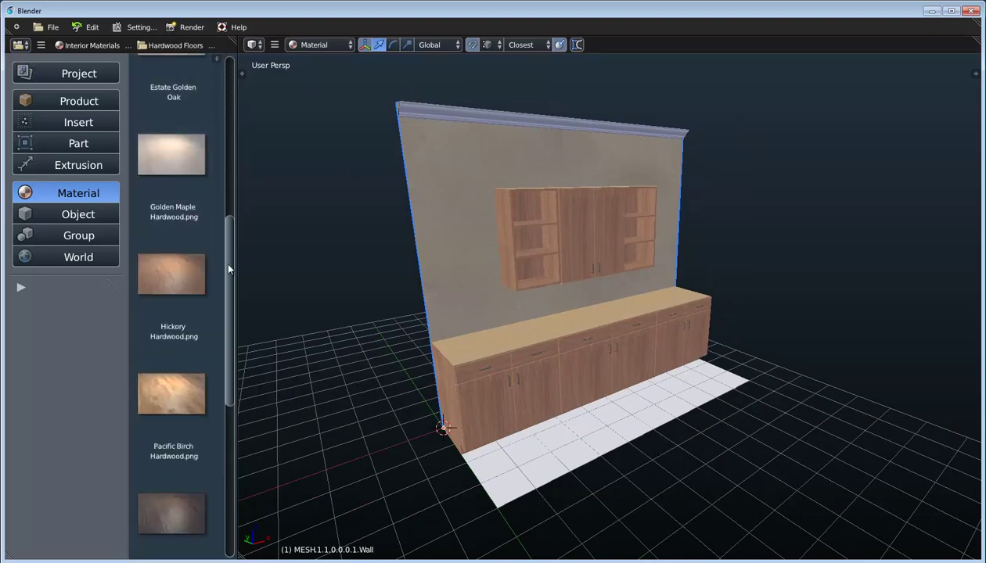
drag(227, 269, 228, 81)
drag(172, 95, 632, 415)
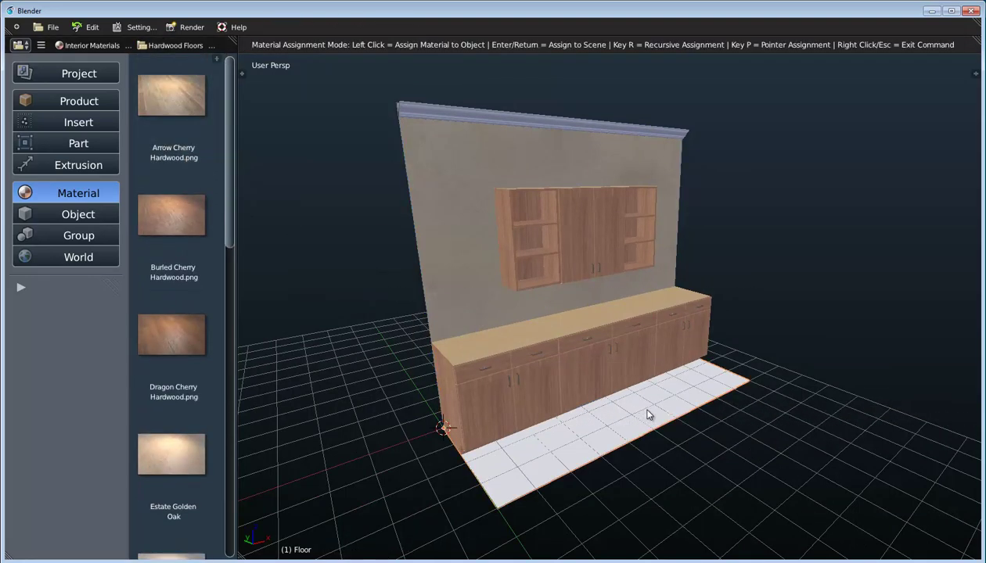
click(648, 415)
middle_drag(603, 369, 575, 395)
Step: Assign the Jarrah Legno material from the Wood Grain category to the leftmost base cabinet drawer front
click(175, 44)
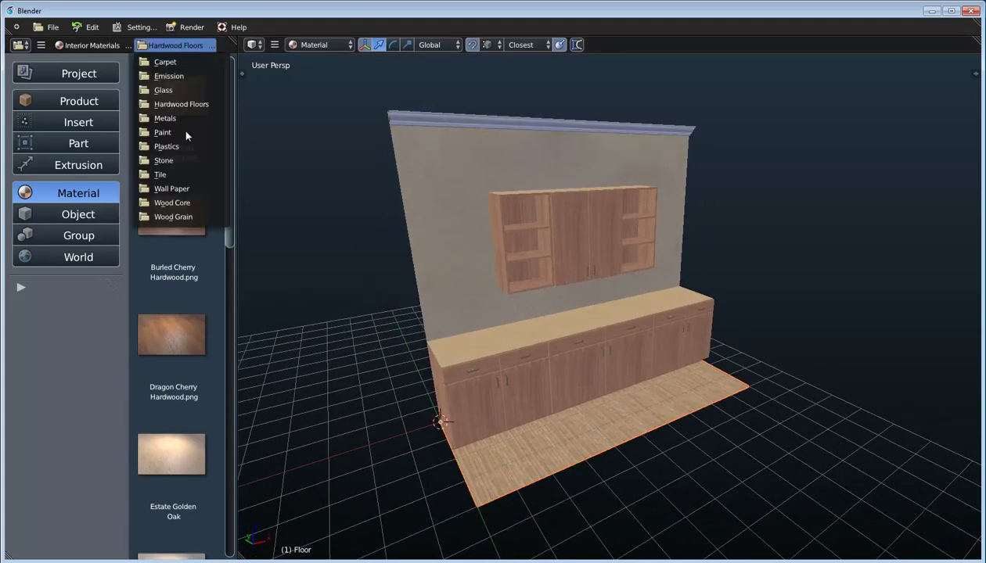
click(187, 216)
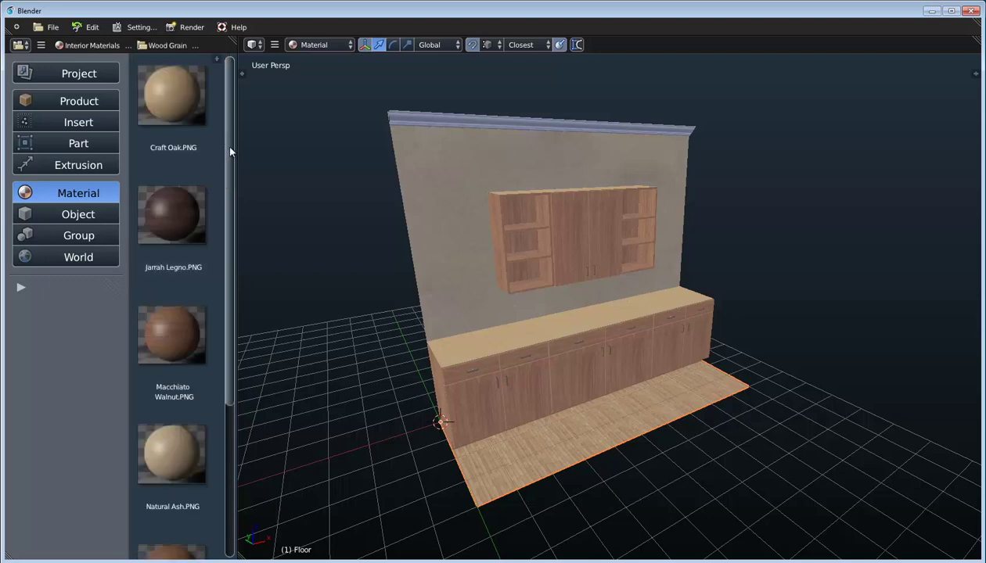
middle_drag(486, 412, 634, 337)
scroll(500, 400, up, 3)
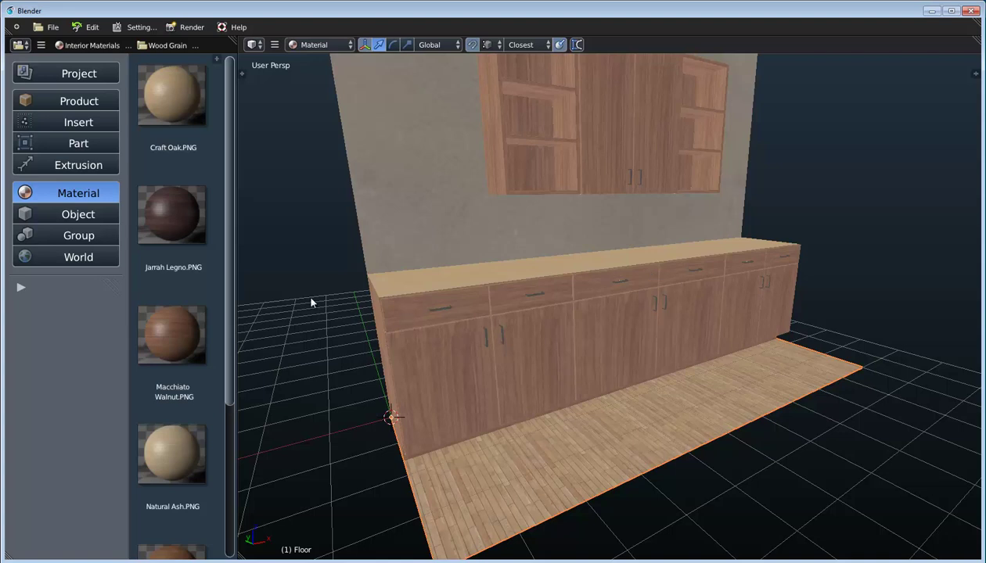
drag(183, 224, 420, 319)
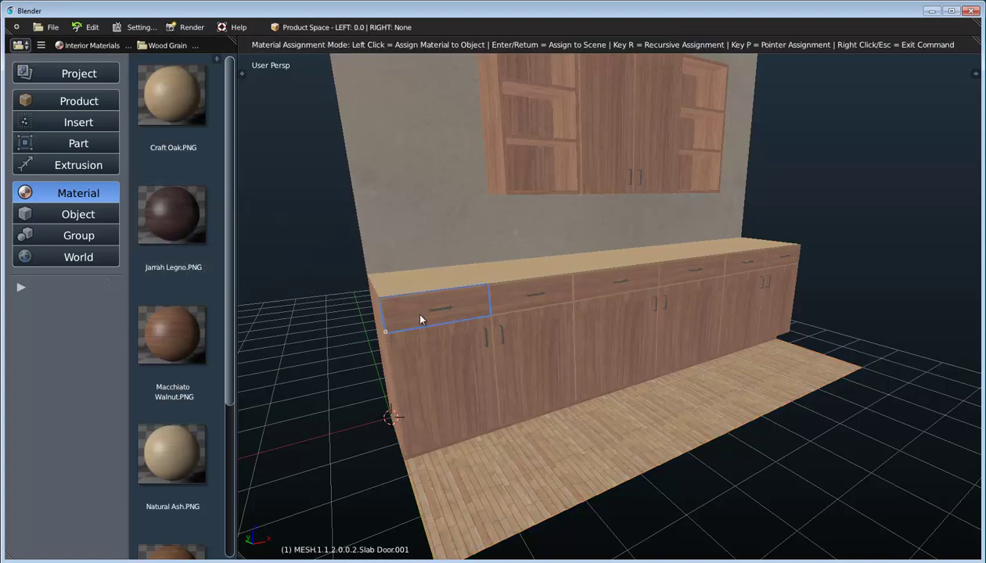
click(411, 318)
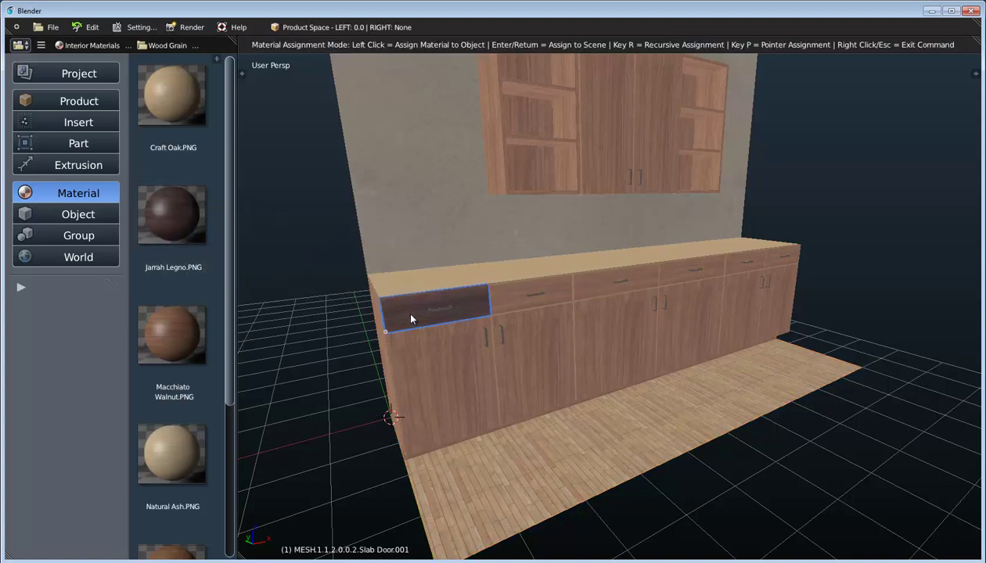
Step: Assign the Jarrah Legno material to all remaining door and drawer fronts of the base cabinets
click(411, 359)
click(545, 364)
click(554, 307)
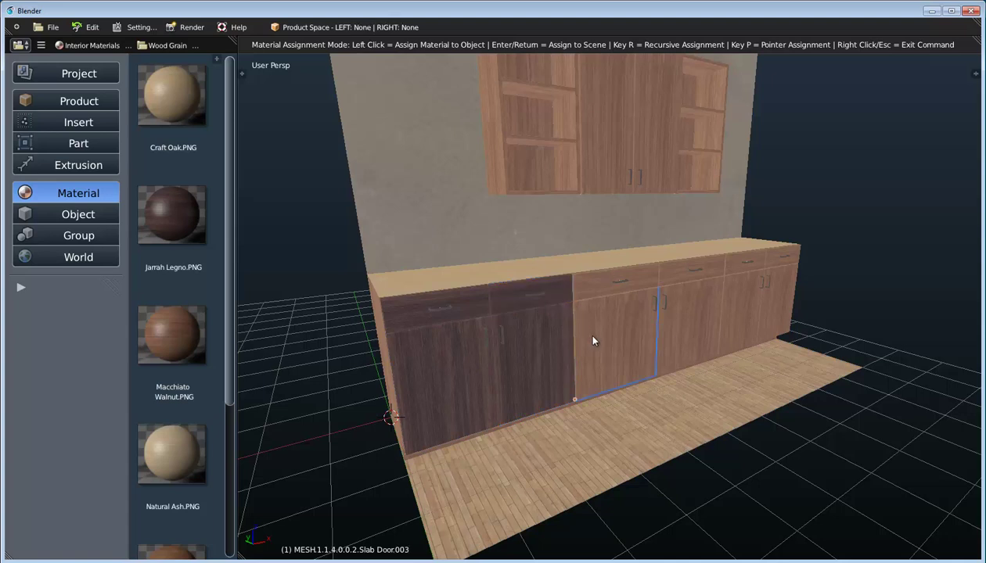
click(583, 329)
click(592, 287)
click(696, 320)
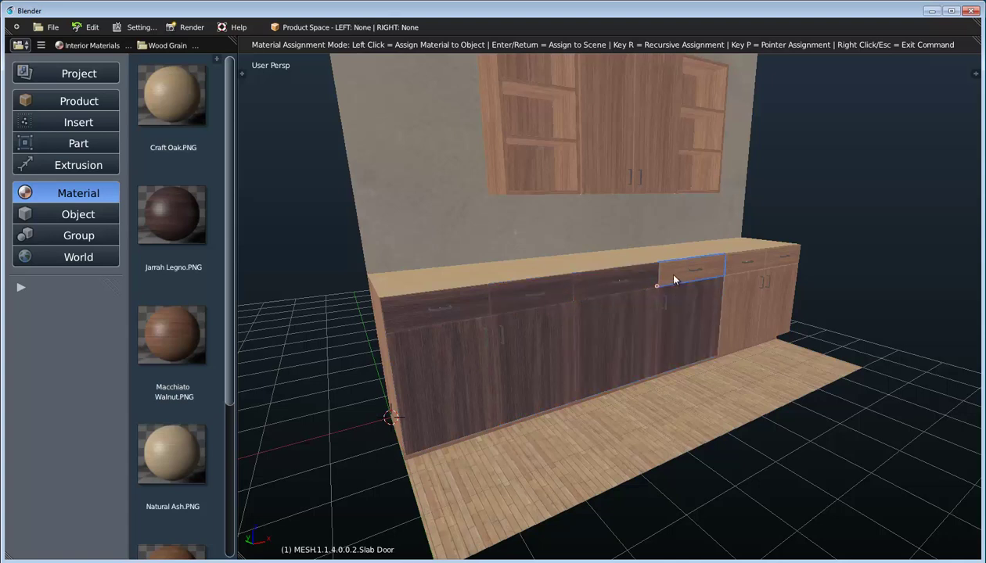
click(680, 274)
click(732, 309)
click(735, 274)
click(767, 266)
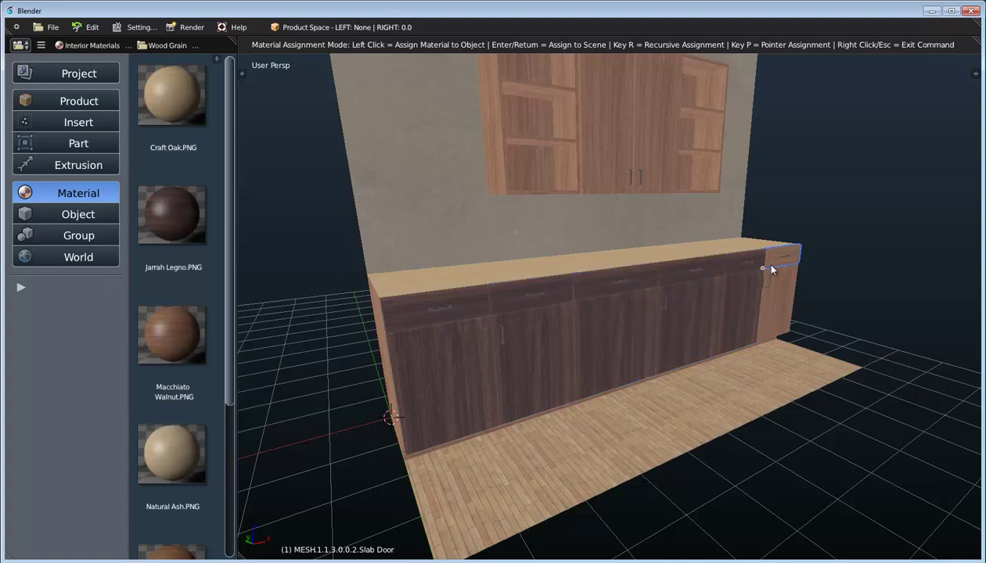
click(771, 321)
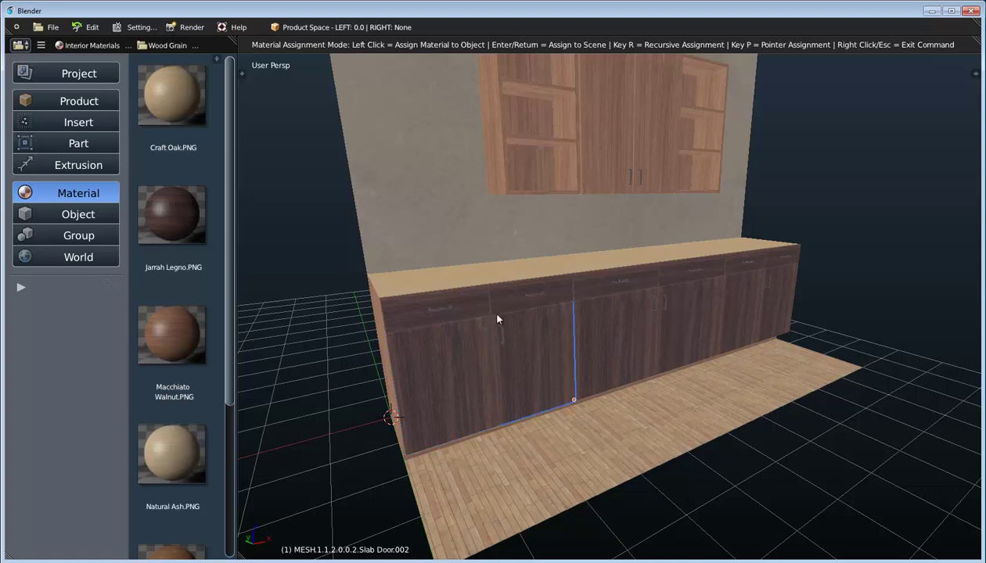
right_click(437, 347)
Step: Open the doors of the leftmost base cabinet by setting its Door Rotation prompt to 76.6
middle_drag(473, 347, 430, 342)
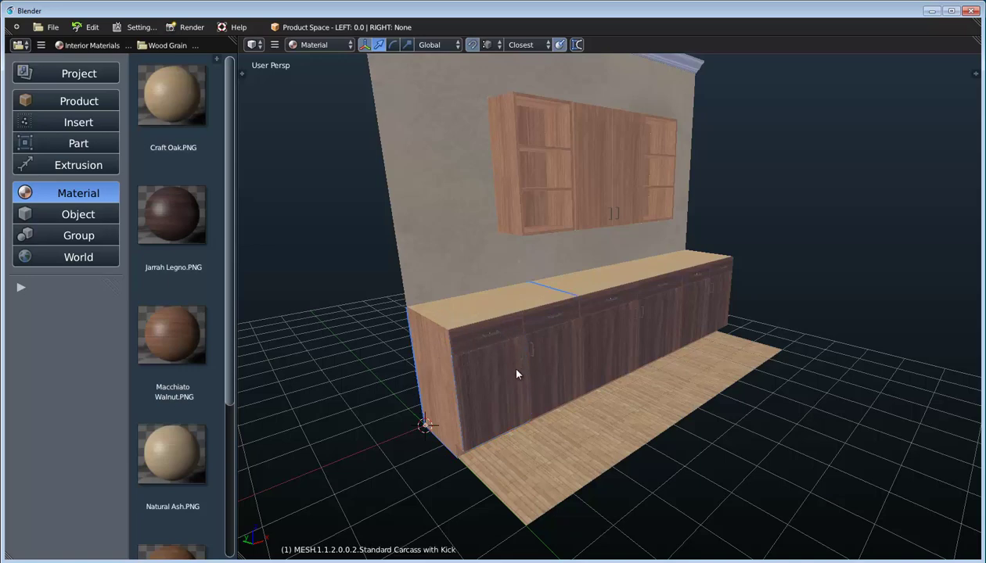
middle_drag(517, 367, 474, 369)
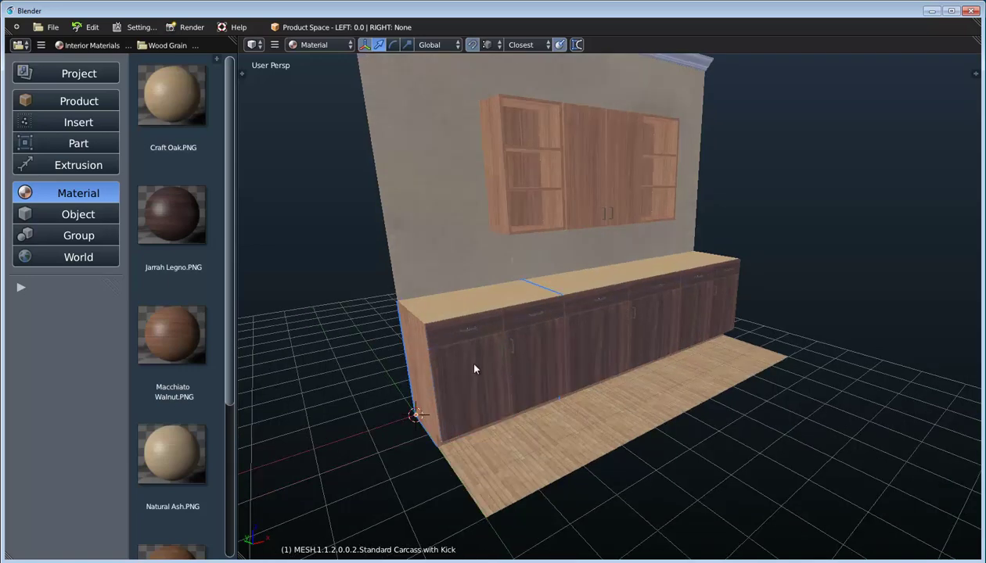
right_click(668, 326)
click(693, 477)
click(747, 430)
text(76.5)
key(Return)
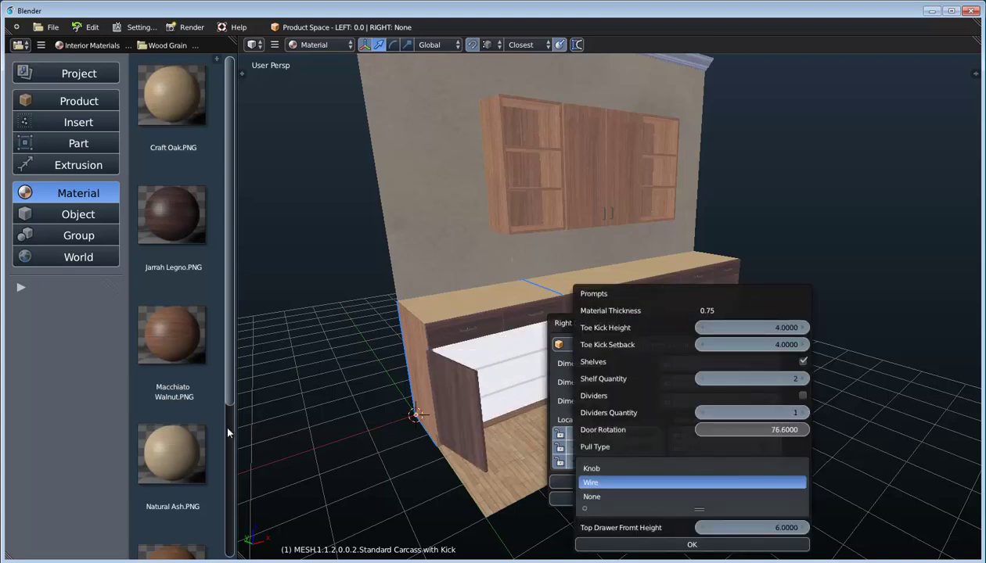
key(Escape)
key(Escape)
Step: Assign Jarrah Legno to the leftmost base cabinet carcass, applying it to Exposed Exterior Surface and Exterior Edgebanding
middle_drag(471, 409, 539, 363)
scroll(504, 334, up, 3)
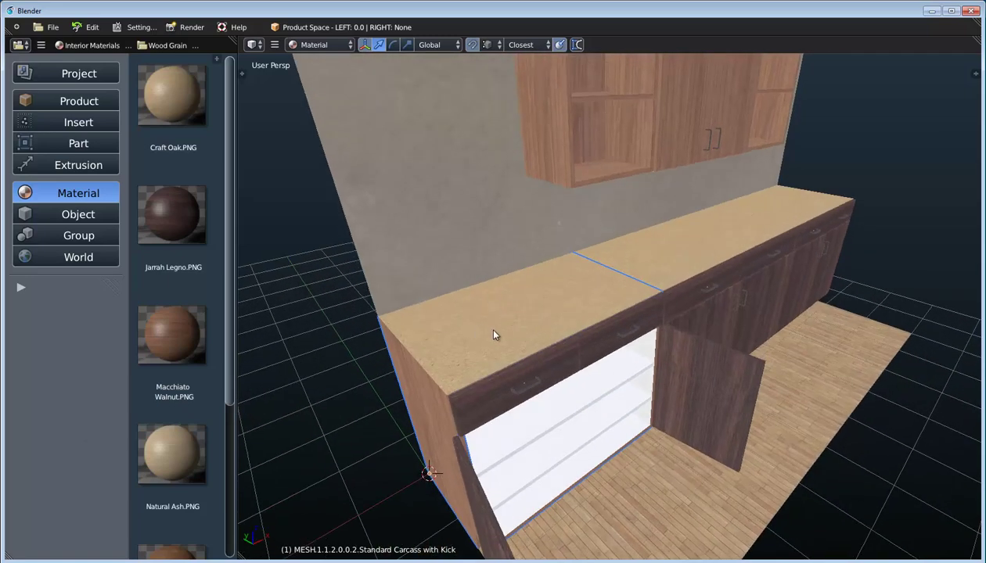
middle_drag(493, 335, 481, 341)
middle_drag(450, 298, 366, 308)
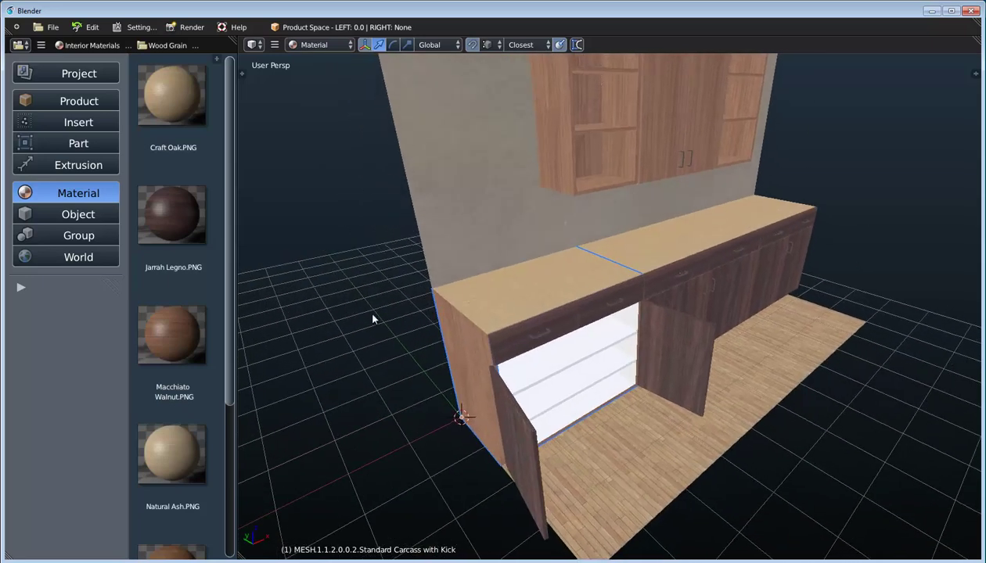
click(161, 228)
click(502, 299)
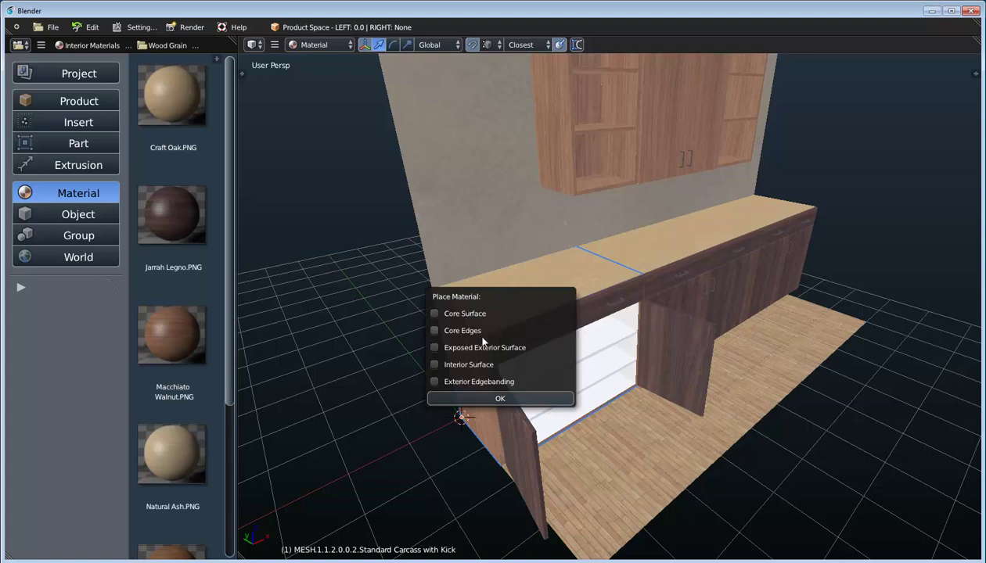
click(435, 349)
click(446, 384)
click(469, 401)
middle_drag(470, 402, 538, 370)
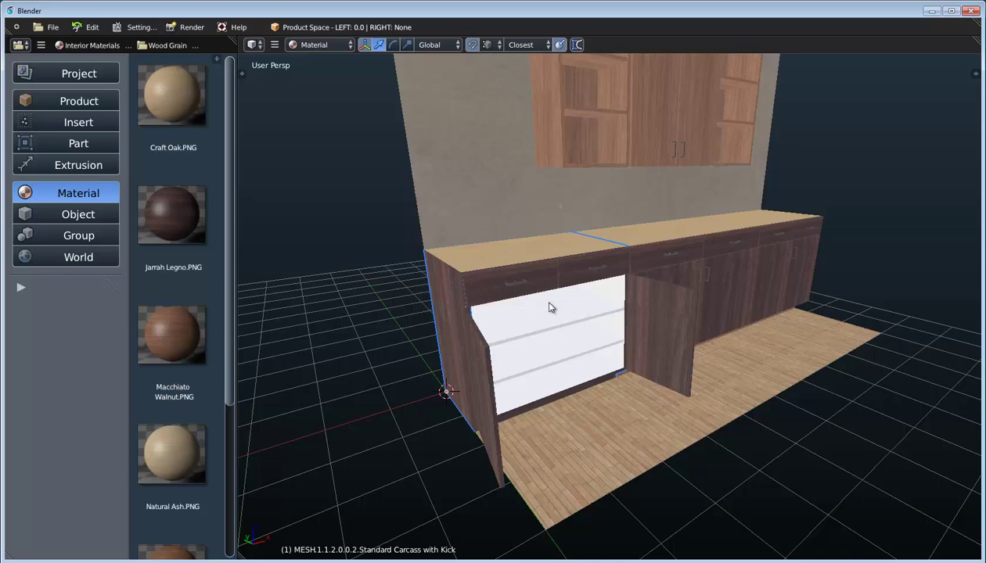
Step: Examine the sample items available in the Object and Group libraries
scroll(549, 307, down, 5)
middle_drag(568, 303, 563, 343)
scroll(614, 279, up, 3)
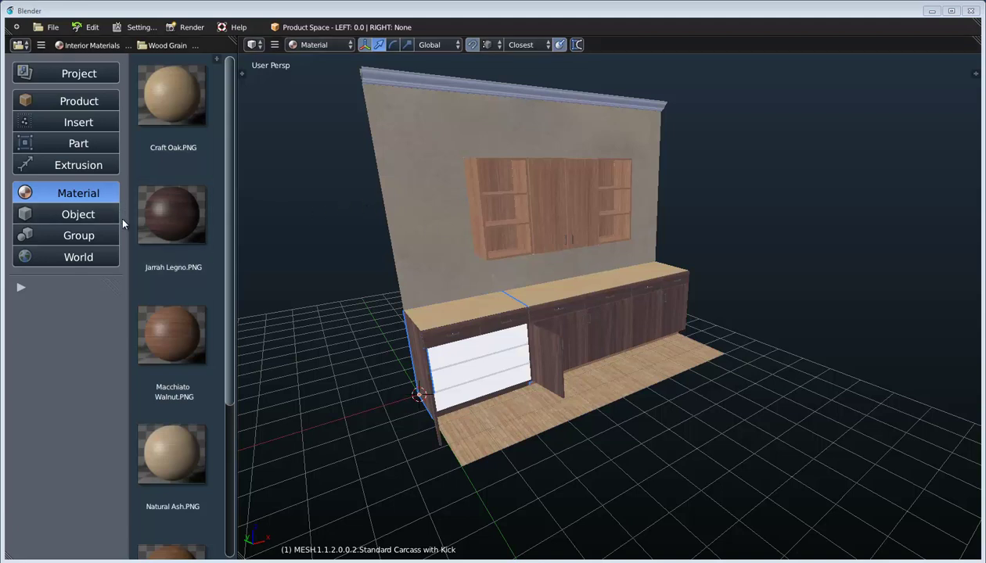
click(91, 215)
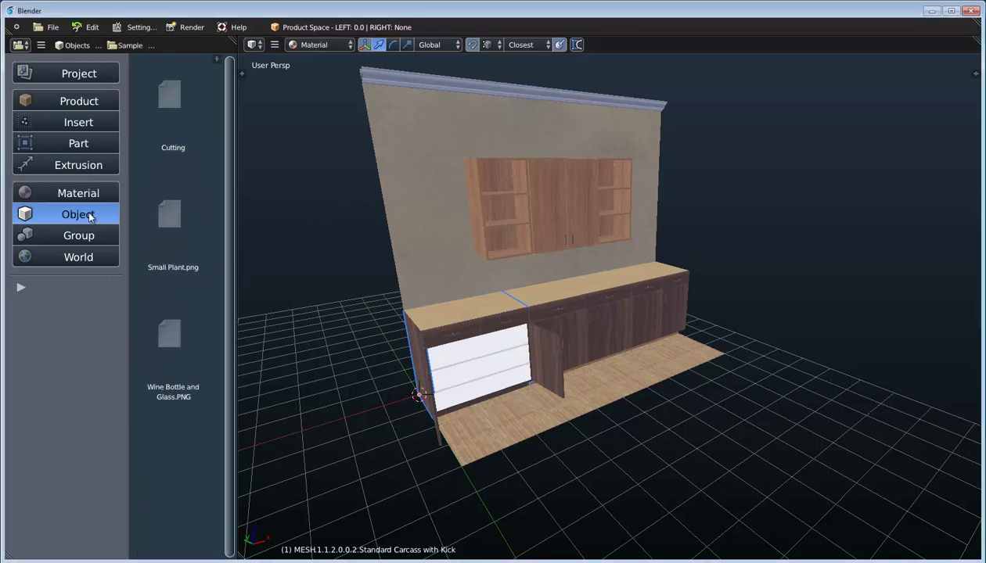
click(82, 237)
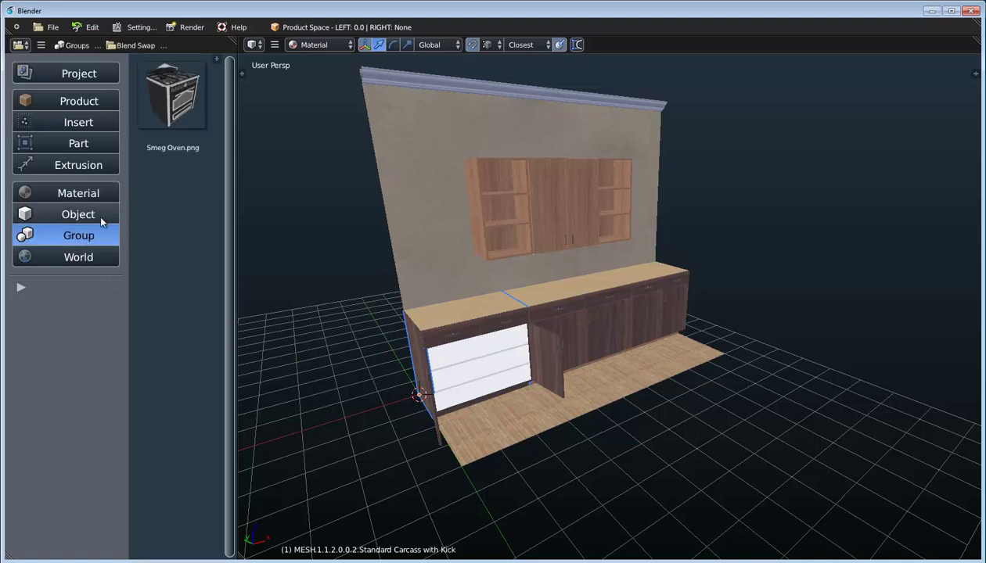
click(106, 216)
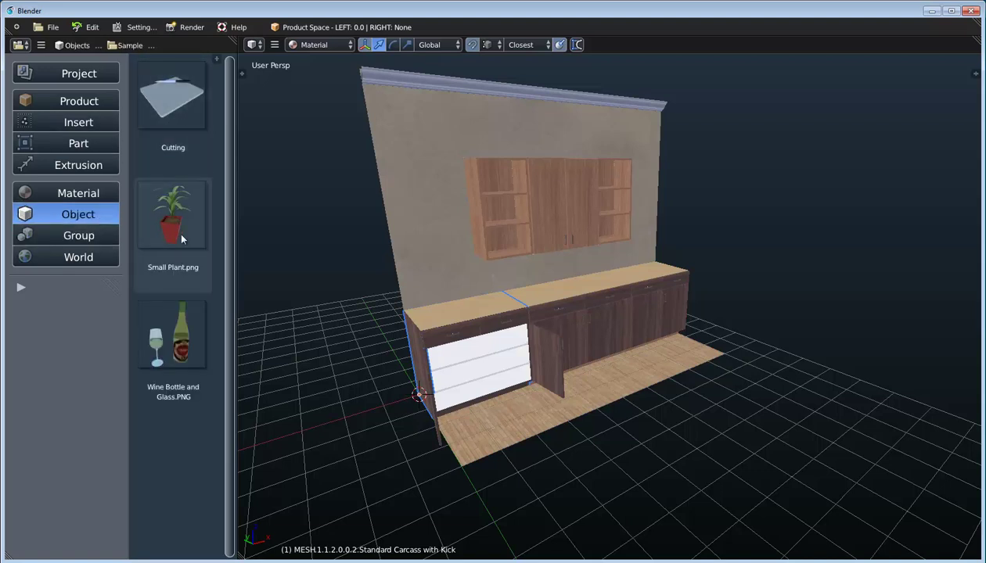
Step: Place the Cutting board object from the library beside the cabinets and delete it from the scene
drag(168, 99, 306, 245)
key(Return)
drag(399, 406, 371, 349)
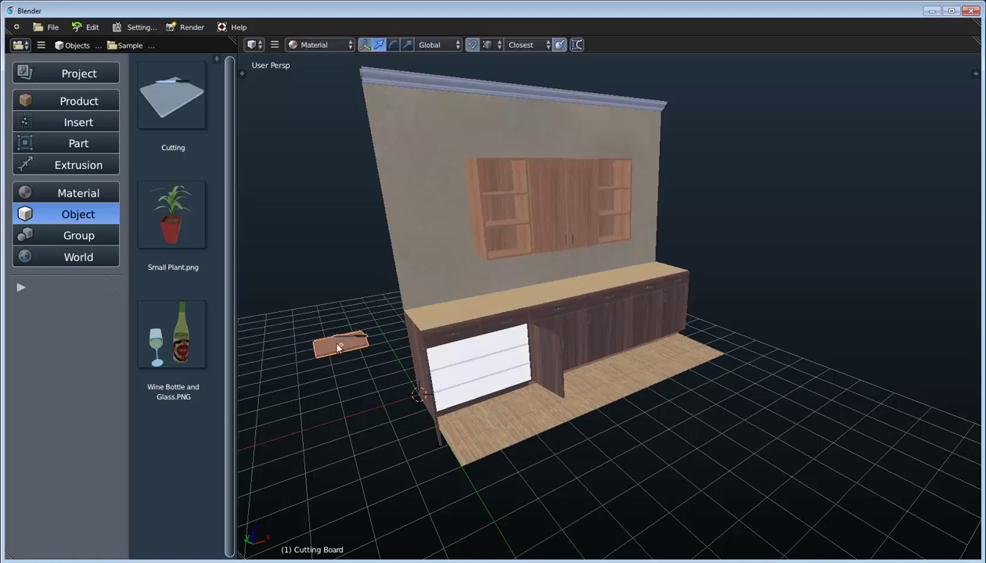
key(x)
click(349, 379)
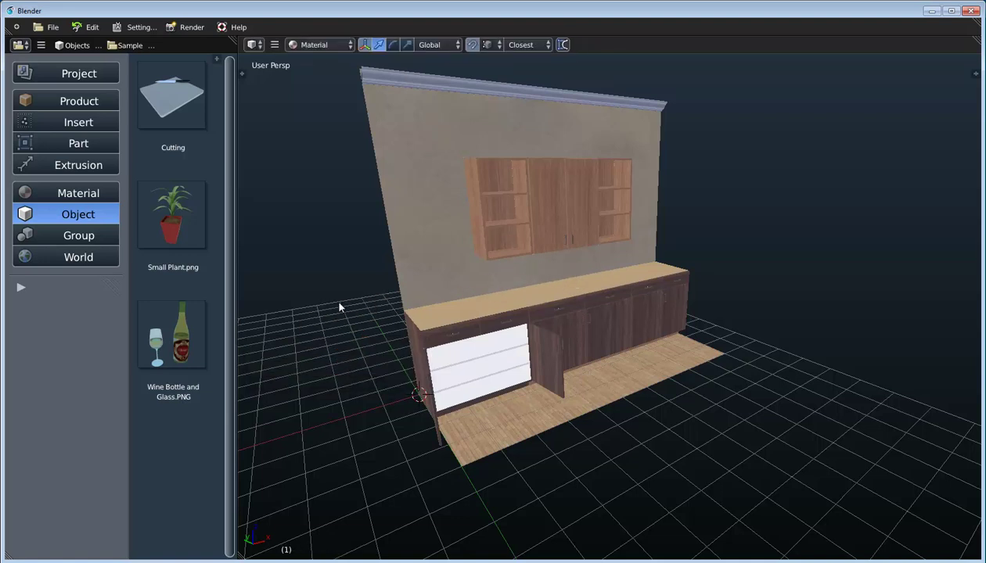
Step: Look through the environment images in the World library's Sample Pack category
click(99, 257)
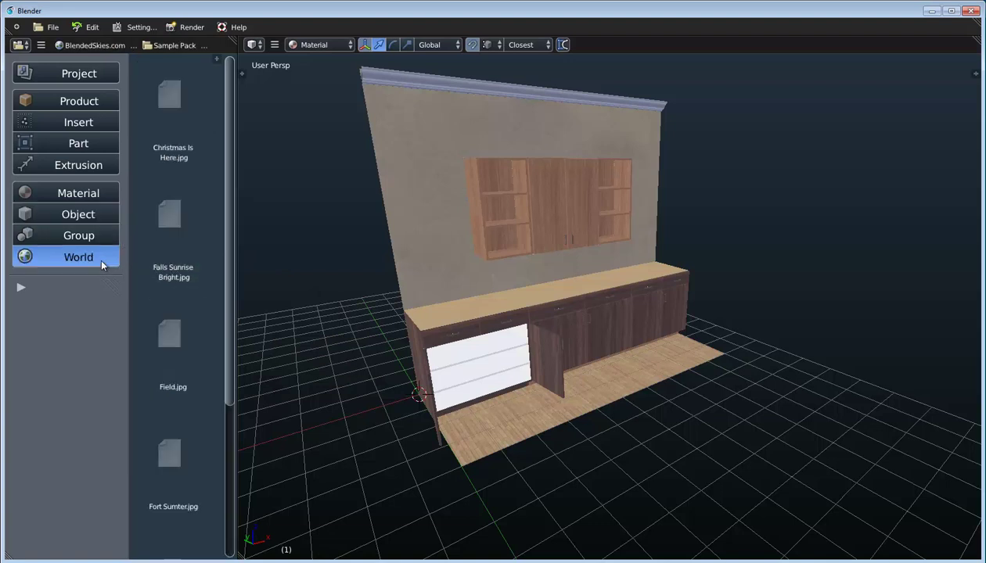
scroll(225, 164, down, 5)
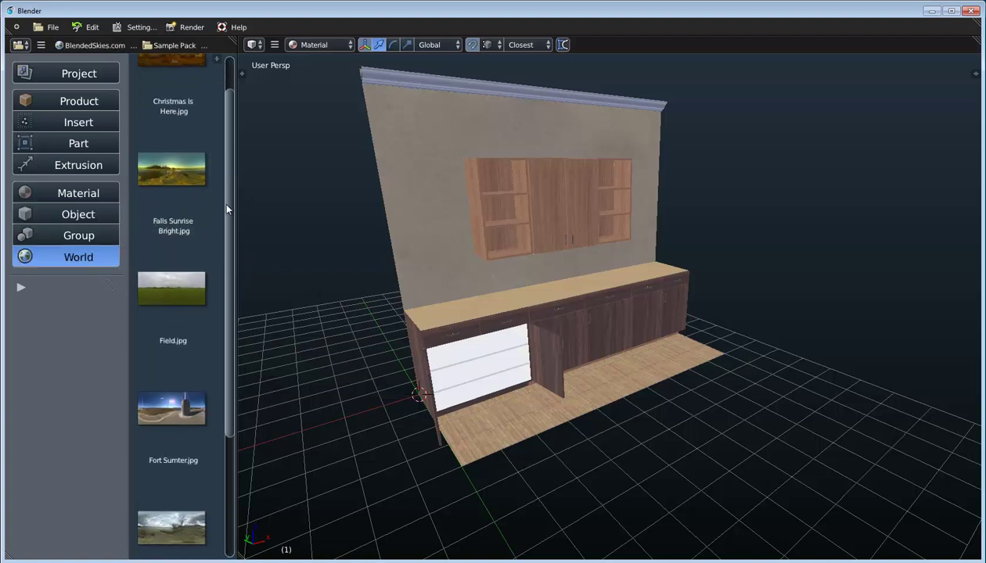
scroll(220, 192, up, 5)
scroll(220, 171, up, 1)
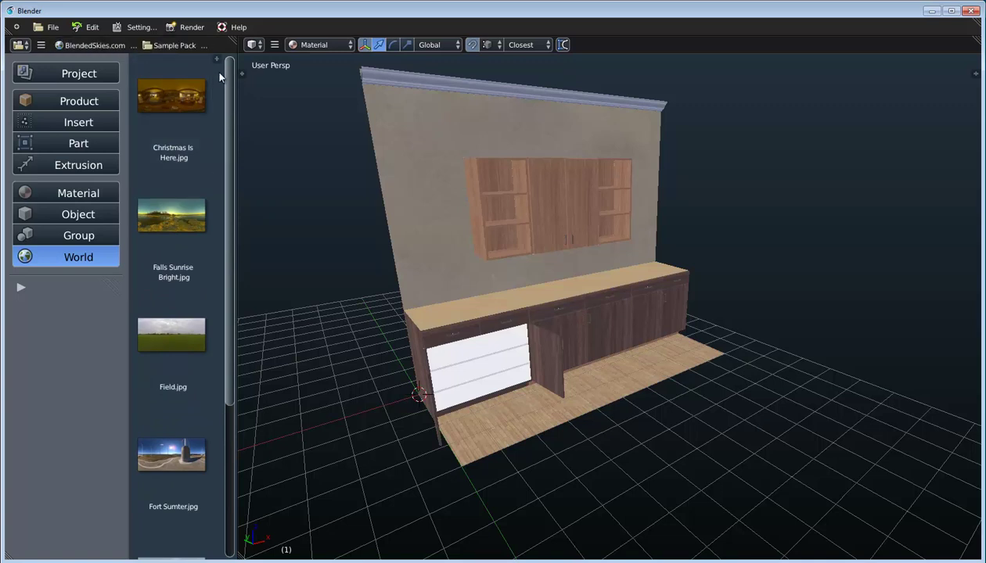
scroll(227, 109, down, 2)
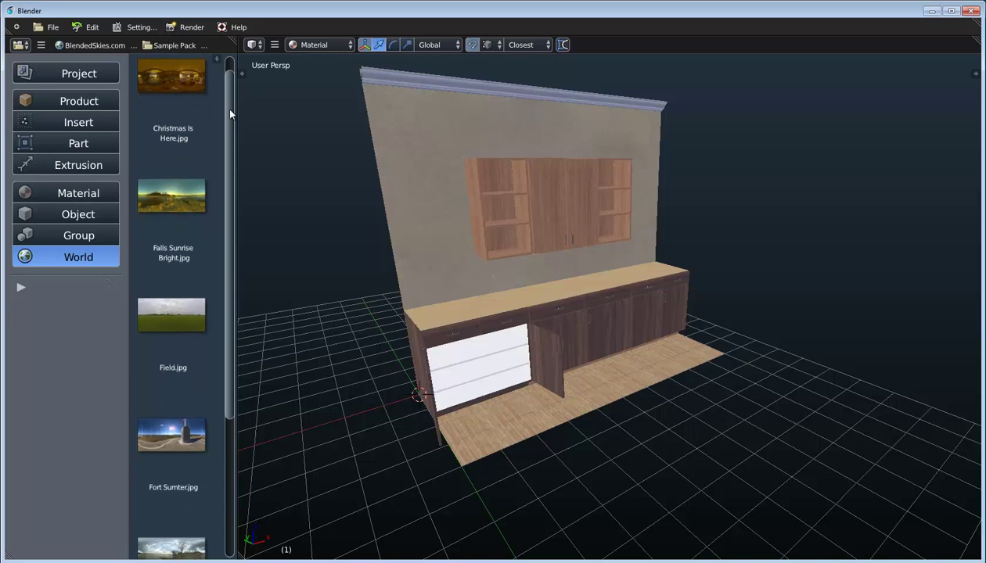
scroll(225, 108, up, 2)
scroll(227, 108, down, 2)
scroll(227, 109, up, 2)
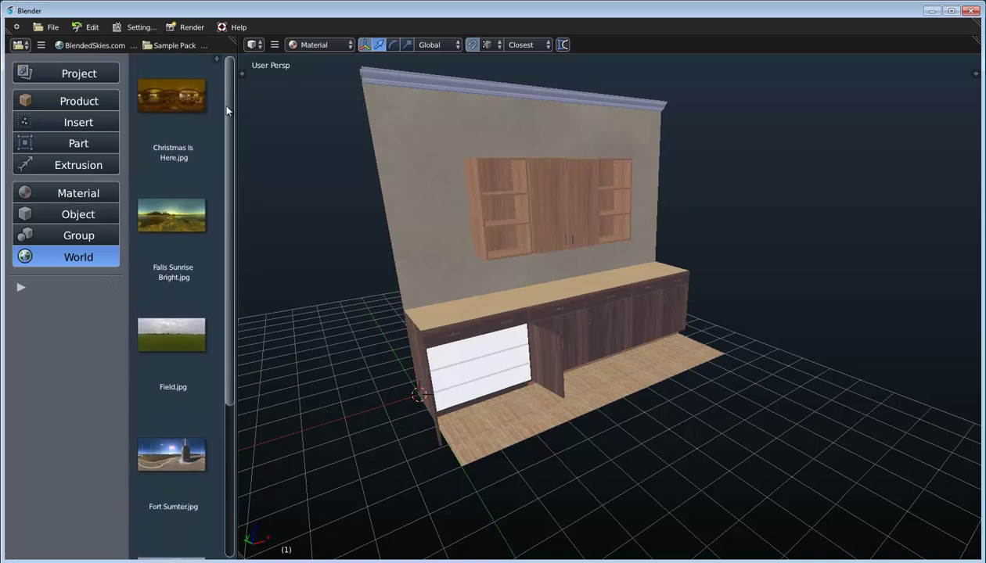
scroll(224, 109, down, 2)
scroll(223, 114, up, 2)
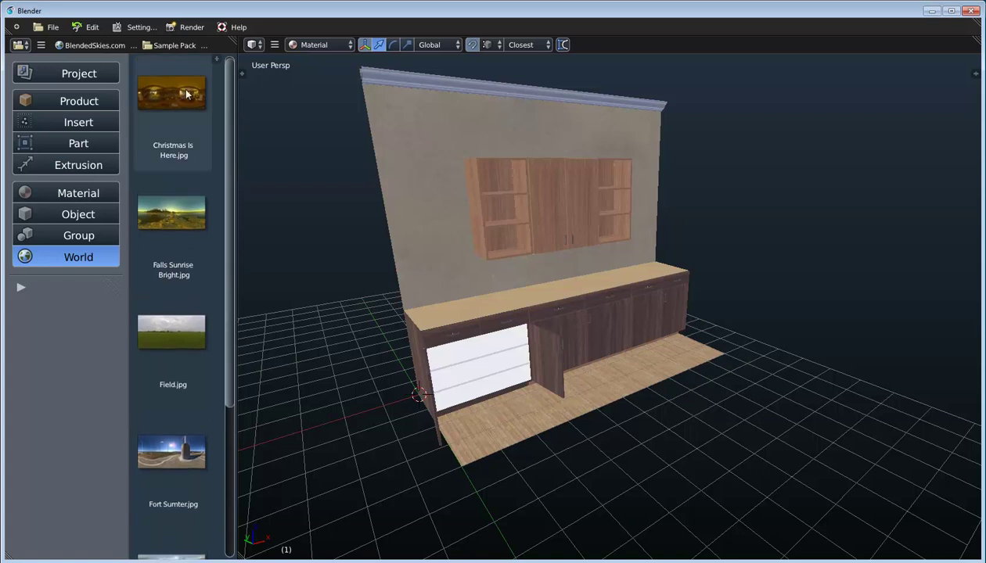
mouse_move(229, 111)
mouse_down()
mouse_move(230, 193)
mouse_move(235, 116)
mouse_up()
scroll(227, 119, up, 1)
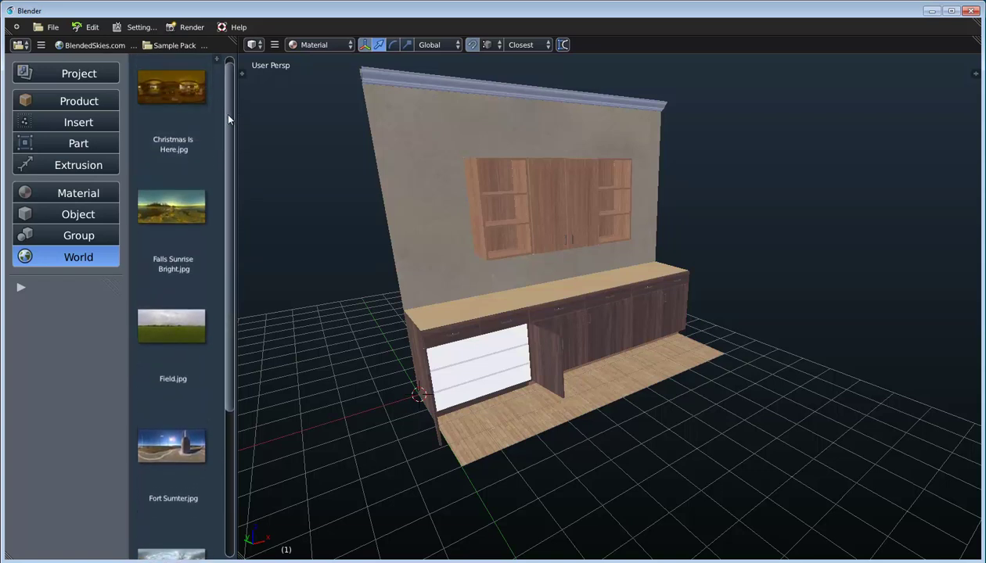
scroll(225, 83, up, 1)
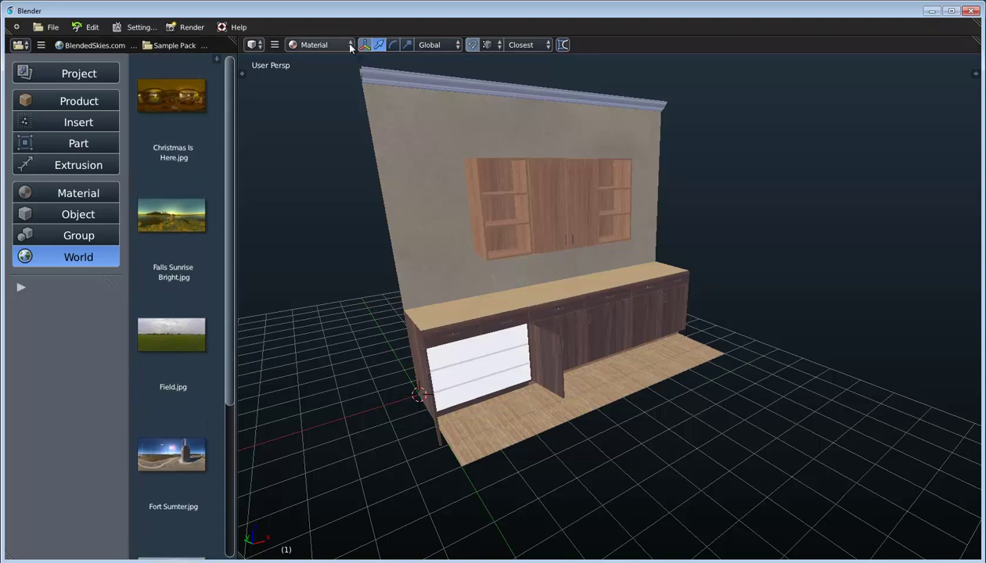
Step: Display the viewport in Rendered shading and add a Sun lamp rotated to light the front of the cabinets
click(333, 46)
click(335, 110)
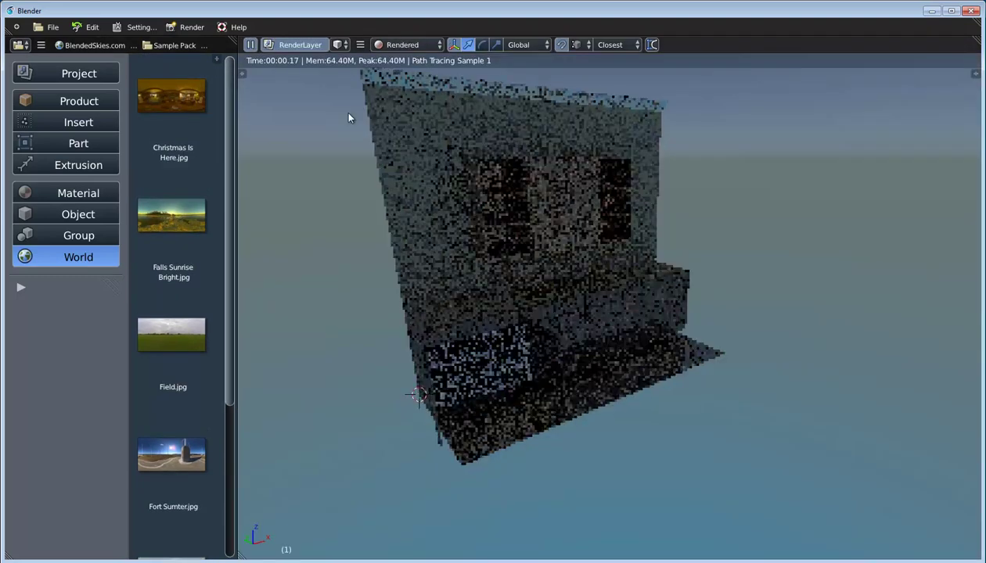
mouse_move(788, 219)
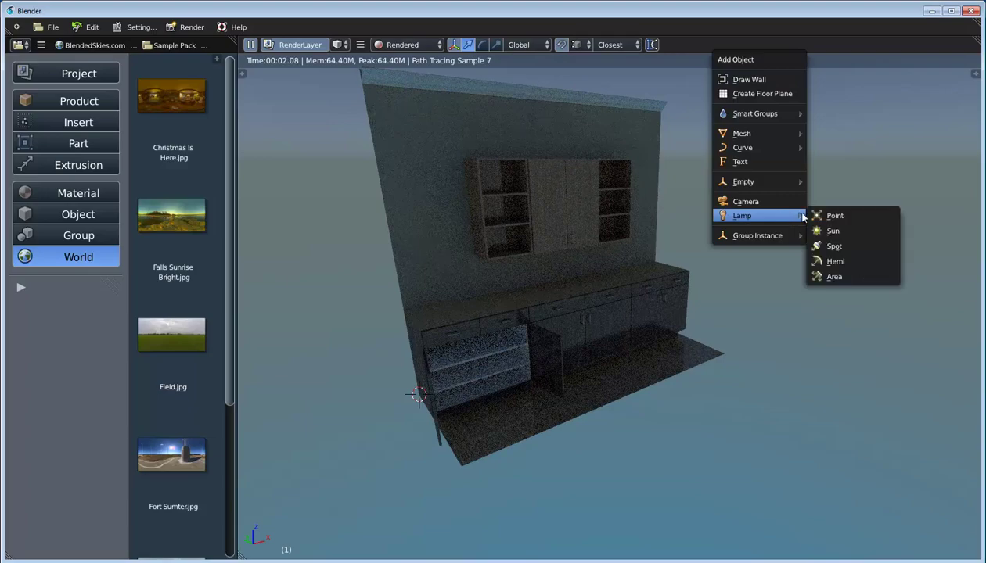
click(831, 230)
key(r)
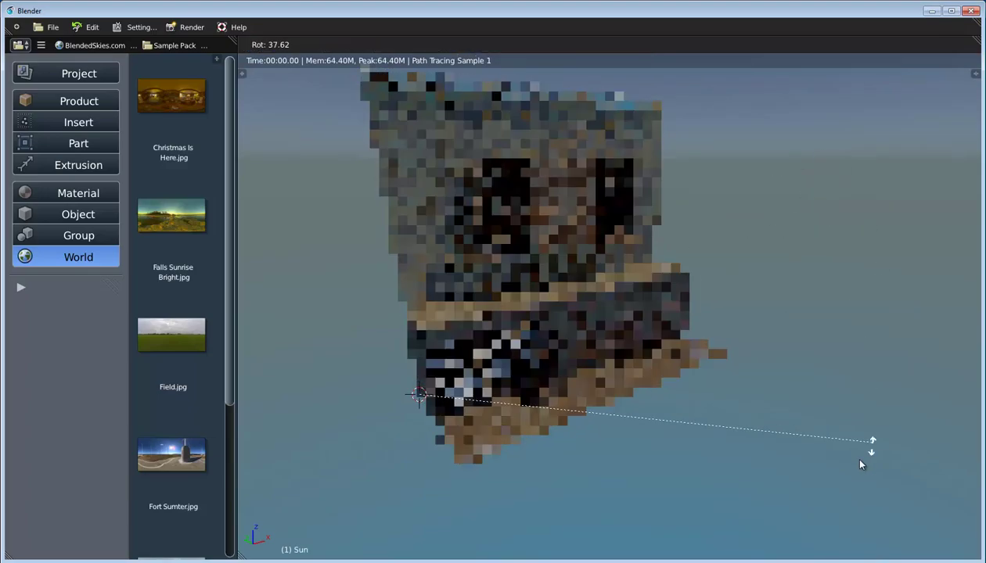
click(796, 260)
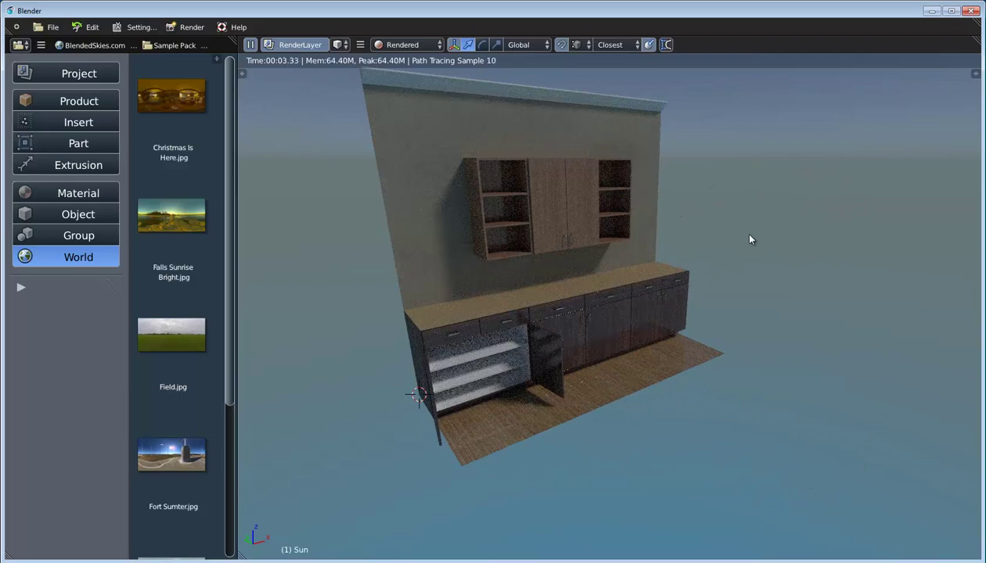
Step: Apply the Field image from the World library as the scene's environment
drag(156, 335, 307, 301)
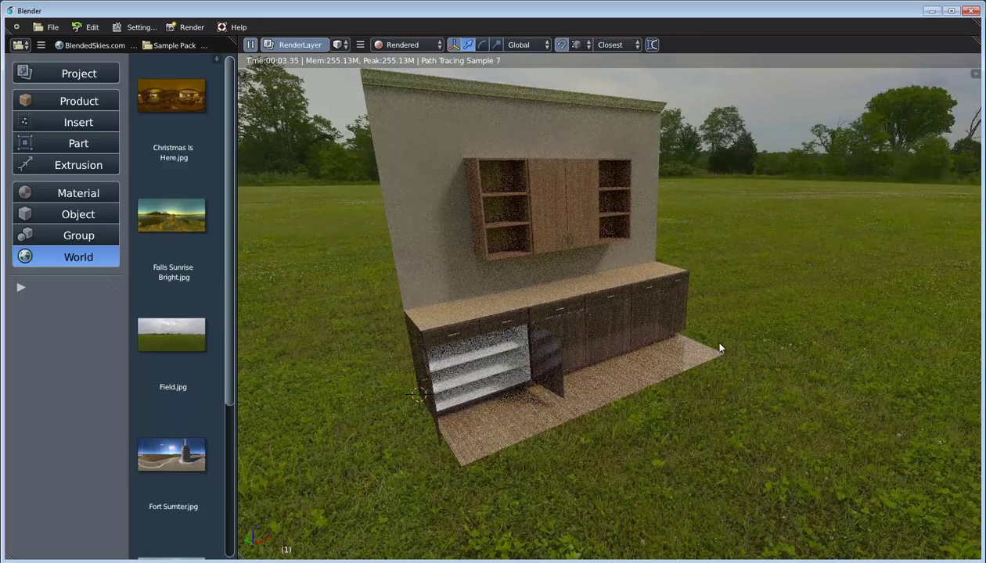
mouse_move(622, 337)
middle_down()
mouse_move(688, 326)
mouse_move(510, 328)
mouse_move(450, 317)
mouse_move(468, 329)
mouse_move(628, 333)
mouse_move(632, 319)
middle_up()
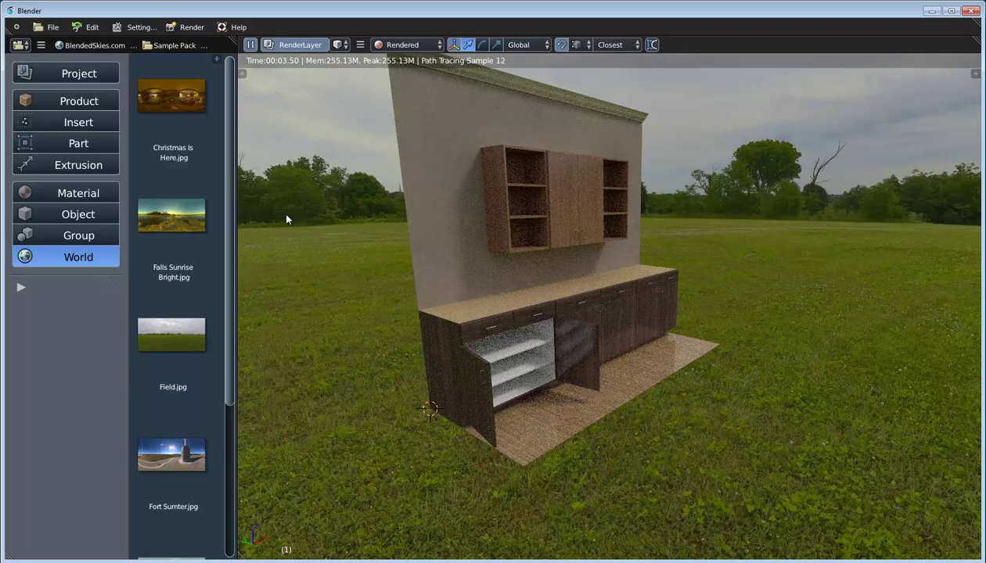
Step: Apply the Falls Sunrise Bright image from the World library as the scene's environment
drag(228, 176, 228, 216)
scroll(180, 211, up, 2)
drag(153, 210, 321, 223)
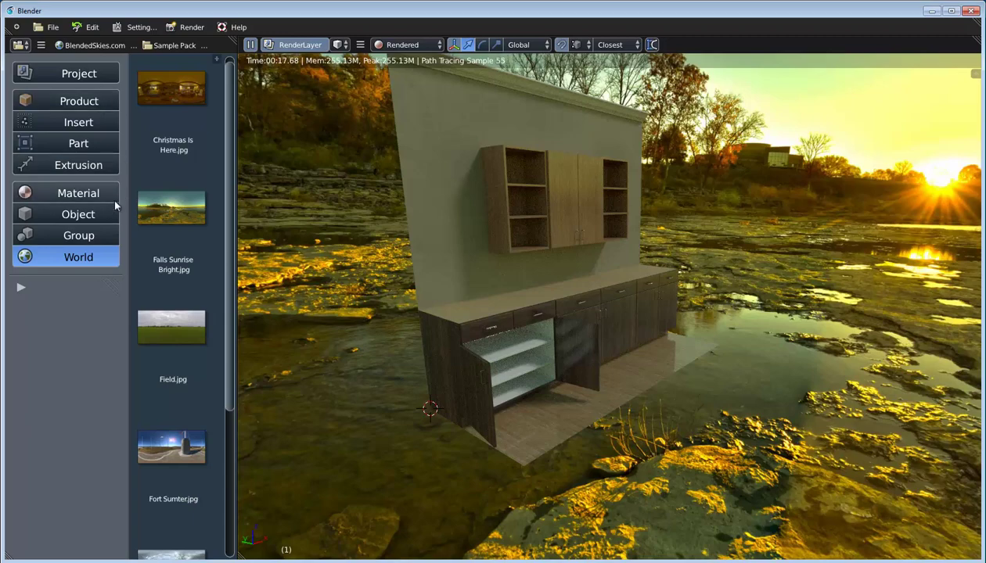
Step: Return the viewport to Material shading and maximize the 3D view
click(407, 45)
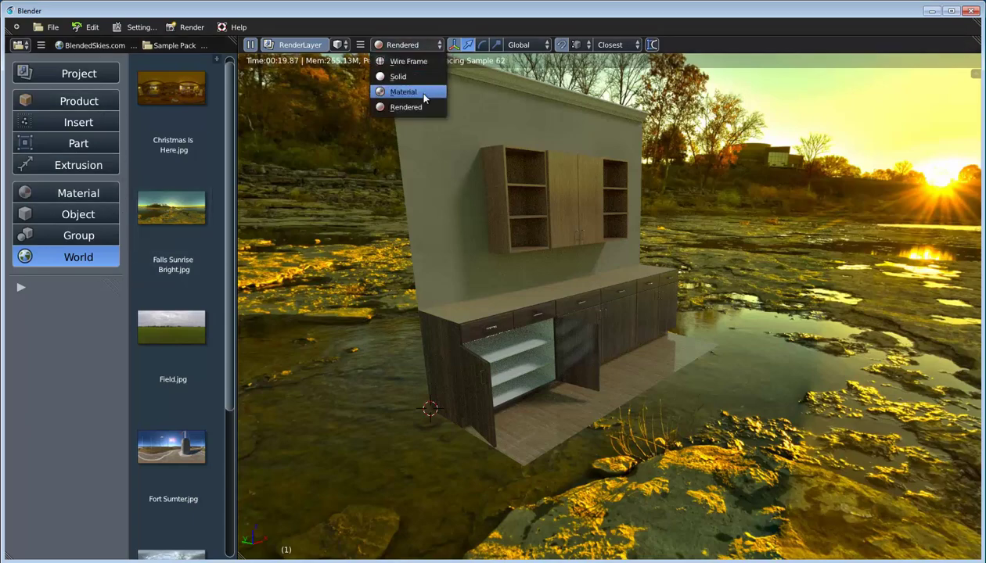
click(421, 94)
mouse_move(539, 241)
middle_down()
mouse_move(564, 234)
mouse_move(539, 250)
mouse_move(549, 257)
middle_up()
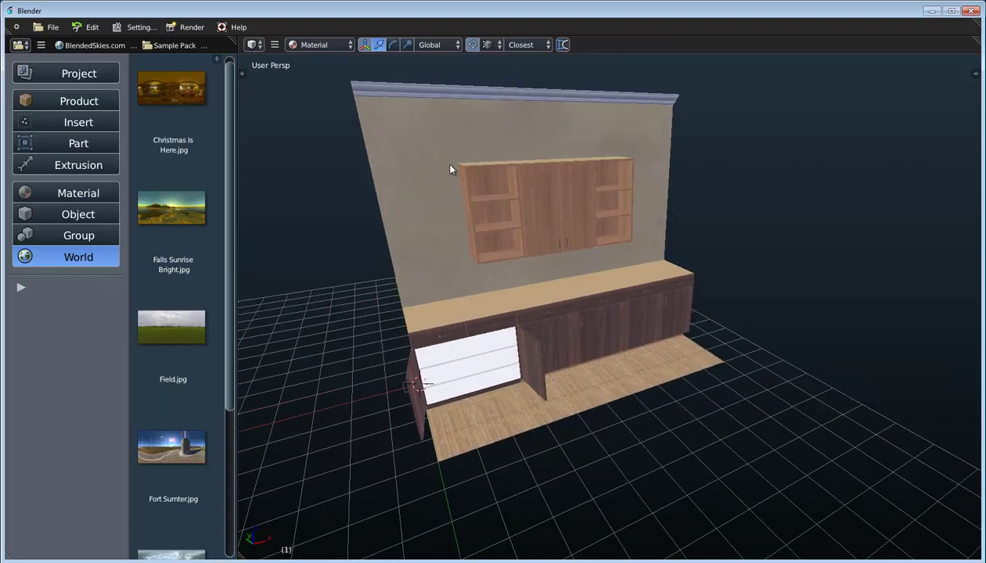
key(ctrl+space)
scroll(426, 165, down, 2)
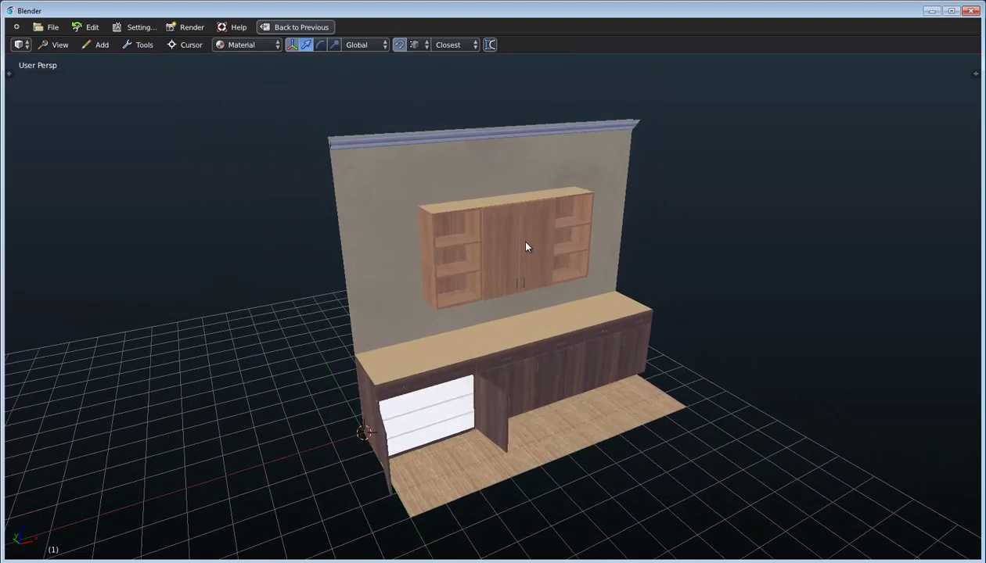
Step: Bring up the tool shelf and review the scene, world and material settings, enlarging the material list to fit every entry
middle_drag(517, 253, 505, 235)
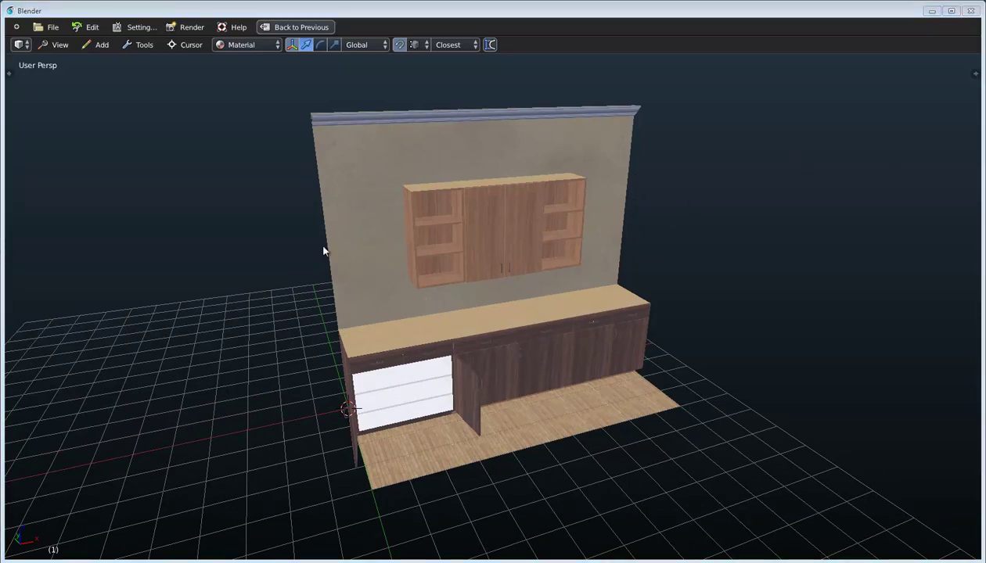
click(9, 74)
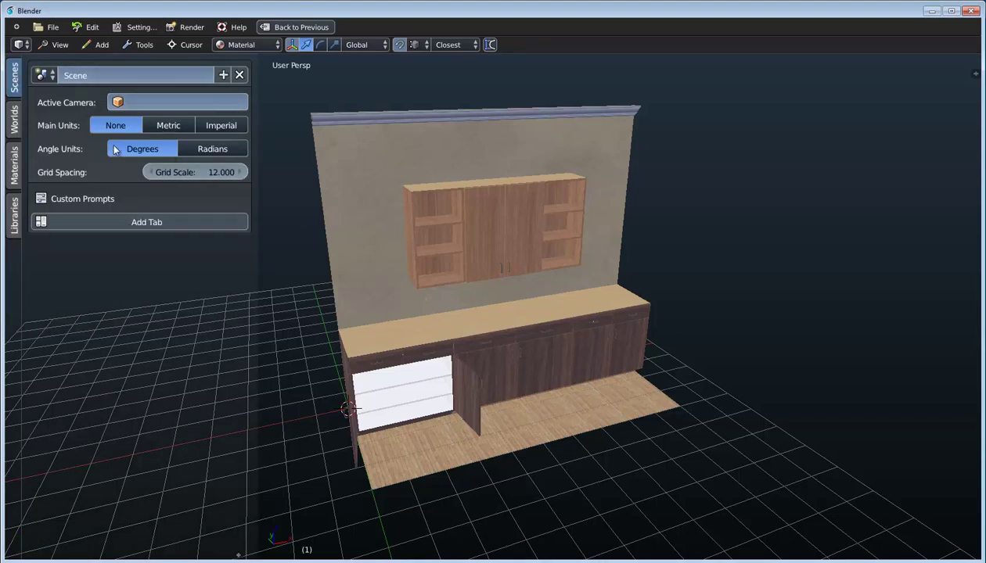
click(44, 75)
click(16, 120)
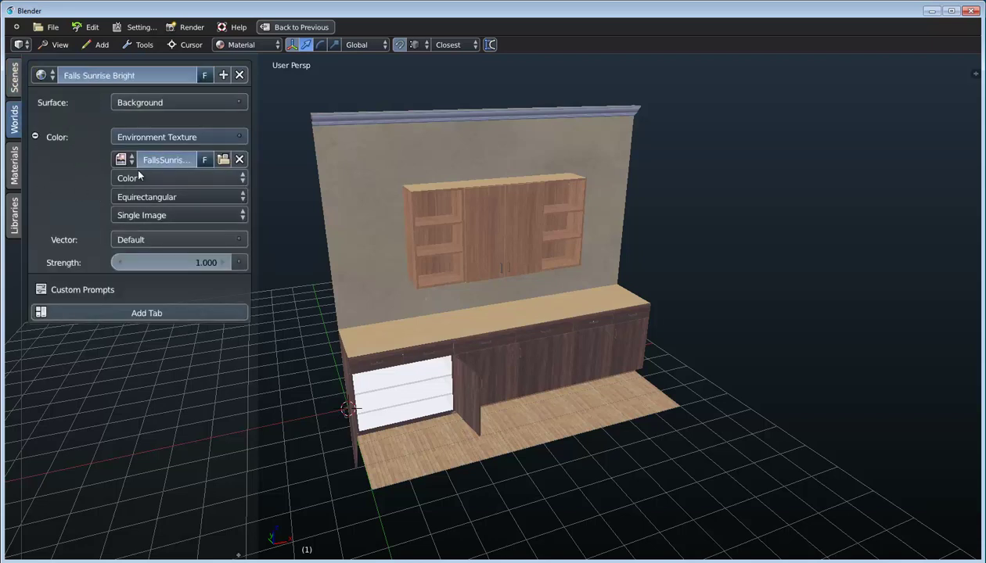
click(16, 167)
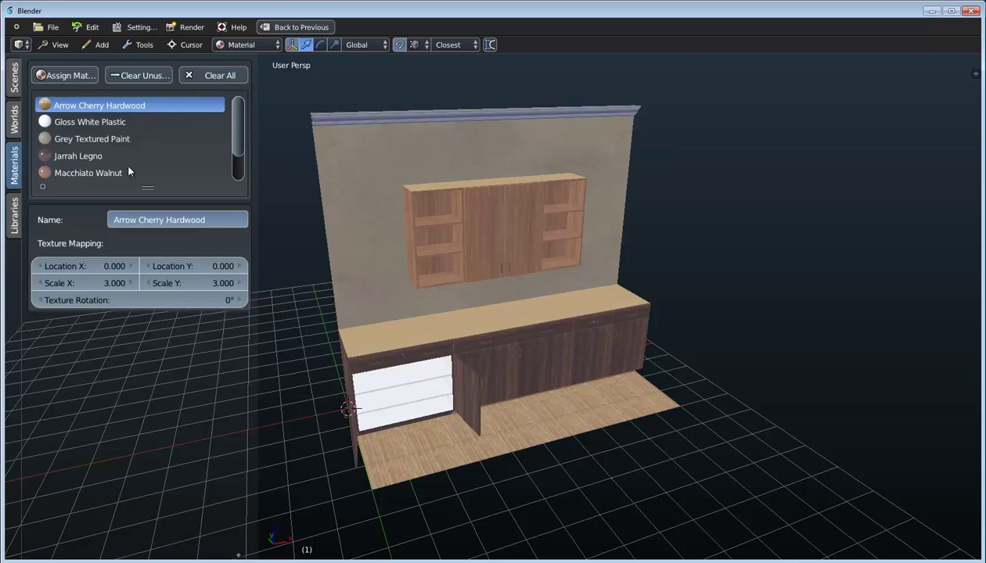
drag(150, 190, 154, 226)
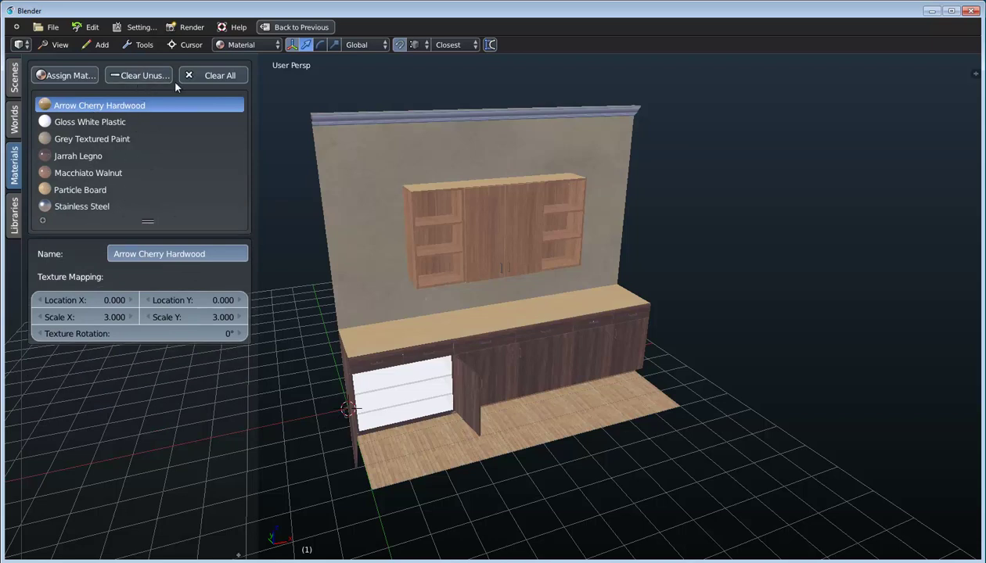
Step: Clear all materials from the scene and reassign the materials to the cabinets, wall, floor and molding
click(227, 76)
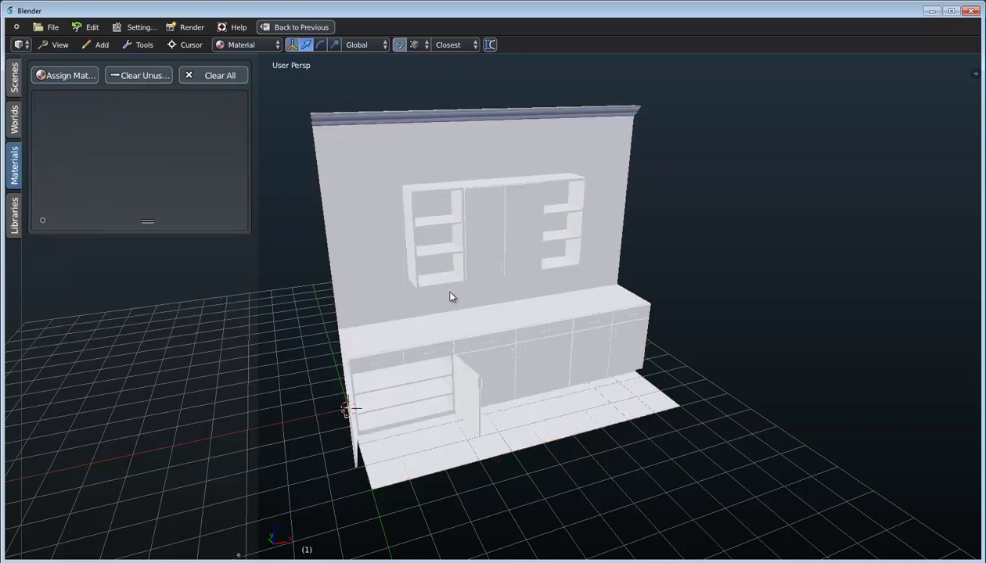
middle_drag(450, 297, 486, 277)
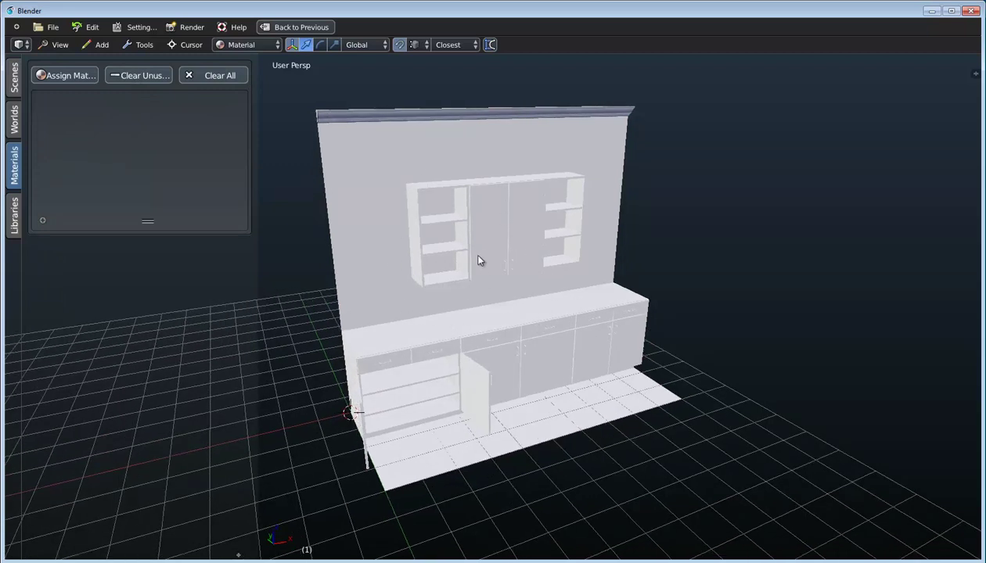
click(55, 74)
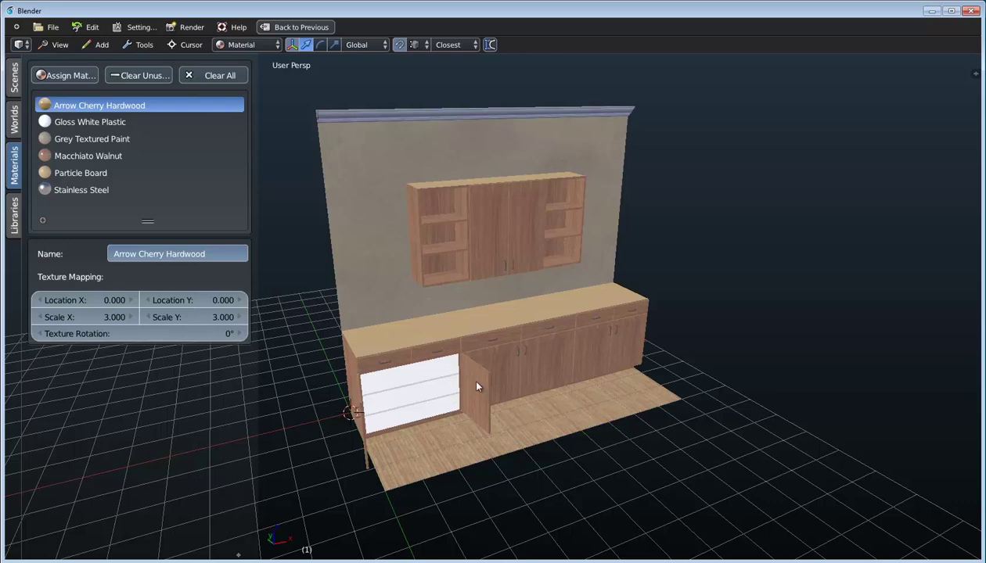
Step: Set the Arrow Cherry Hardwood floor material's texture Scale Y to 1.1
mouse_move(472, 381)
middle_down()
mouse_move(471, 370)
mouse_move(483, 374)
middle_up()
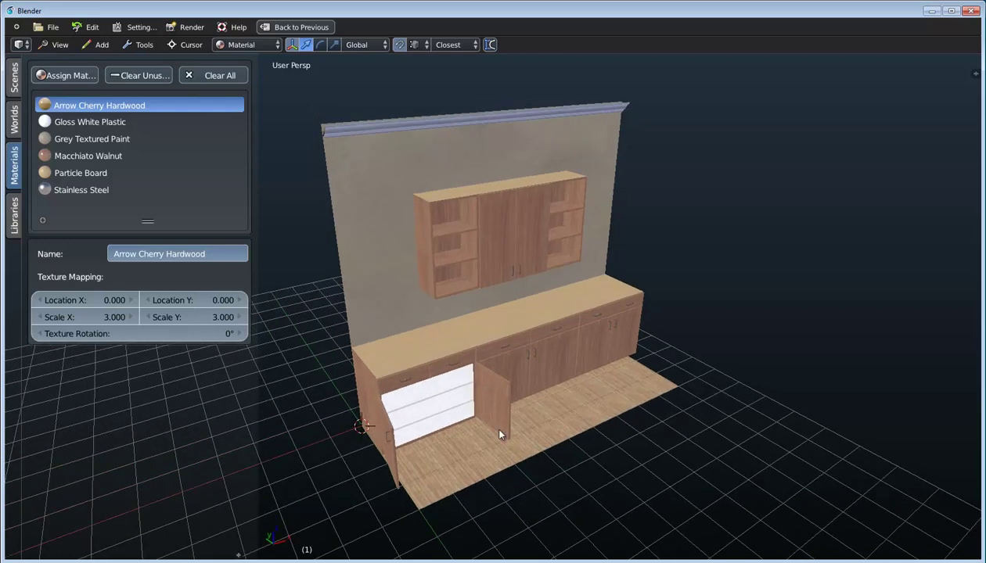
scroll(514, 459, up, 3)
scroll(515, 459, up, 2)
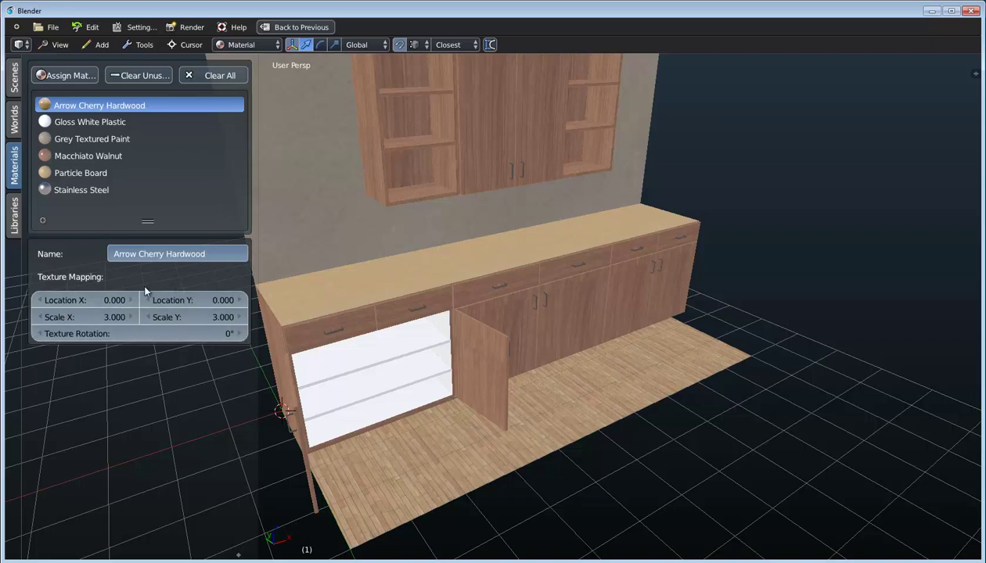
mouse_move(195, 312)
mouse_down()
mouse_move(209, 312)
mouse_move(181, 317)
mouse_up()
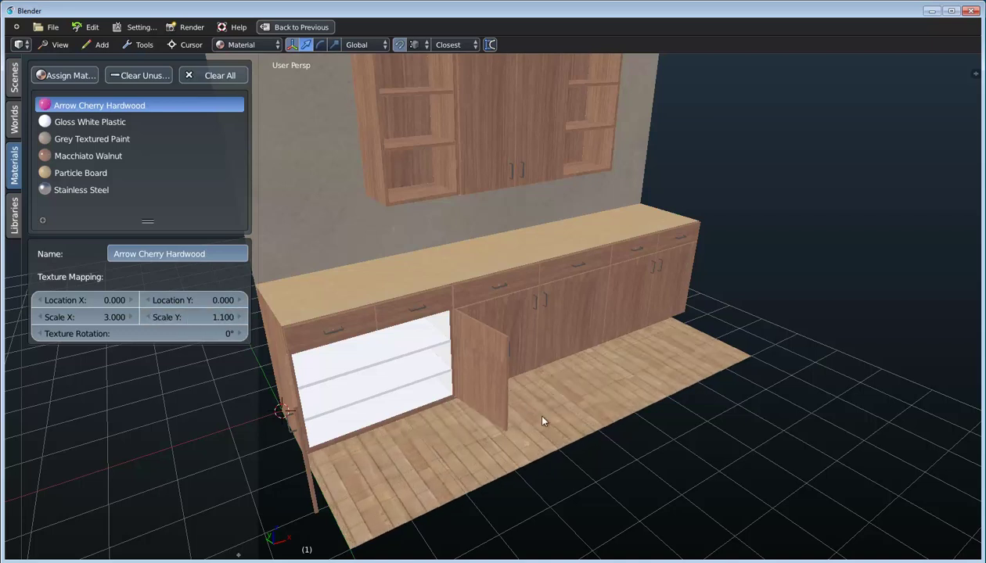
Step: Examine the library path and material pointers of the Sample Specification Group, enlarging the list for reading, and hide the tool shelf
click(15, 211)
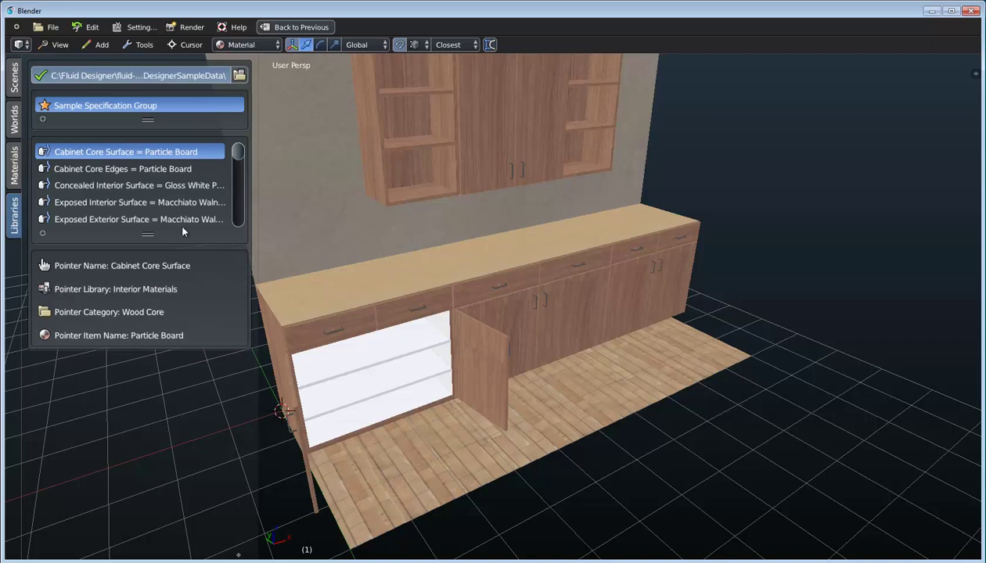
drag(250, 207, 320, 177)
drag(185, 235, 180, 437)
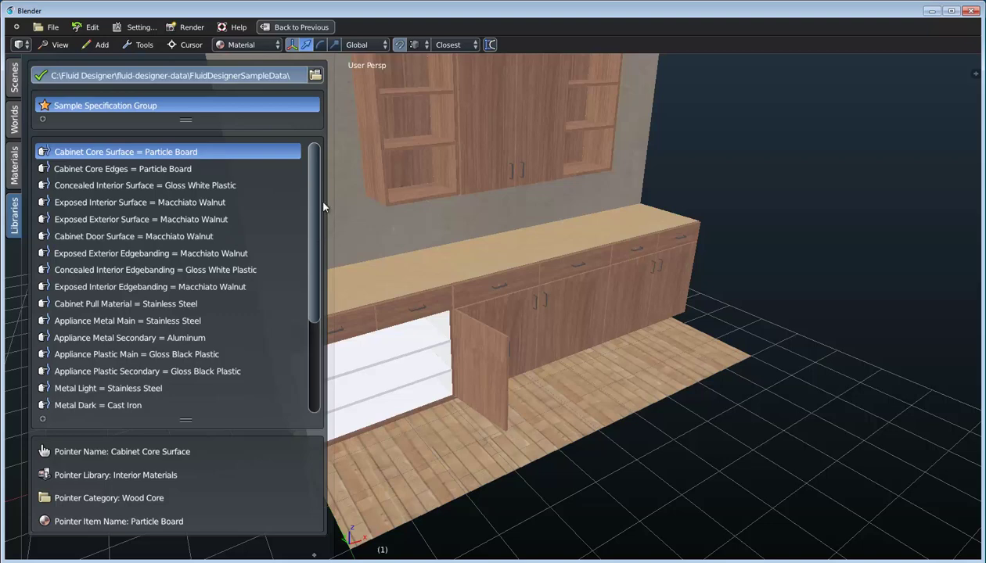
mouse_move(317, 231)
mouse_down()
mouse_move(313, 309)
mouse_move(313, 219)
mouse_up()
drag(180, 424, 185, 354)
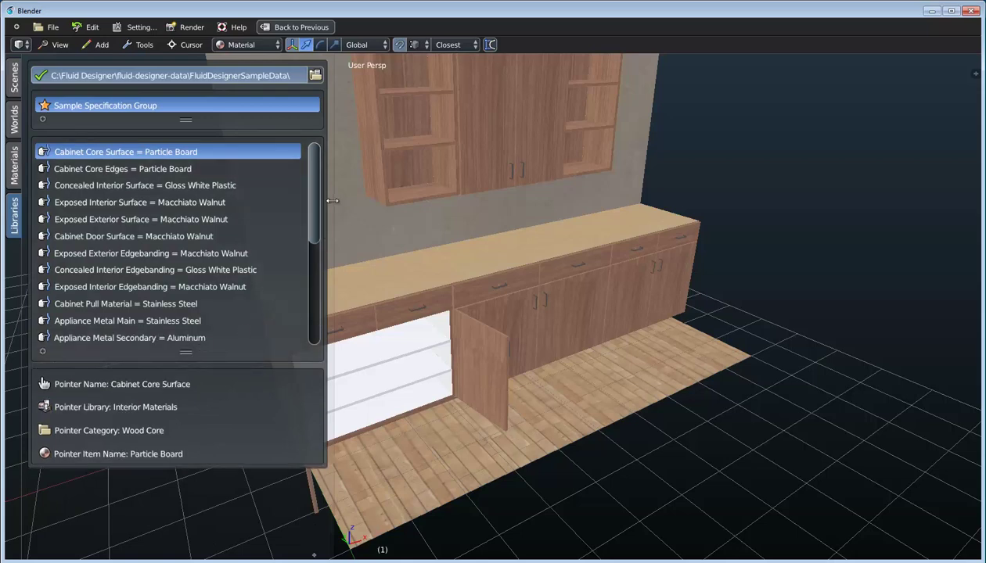
drag(332, 201, 295, 194)
key(t)
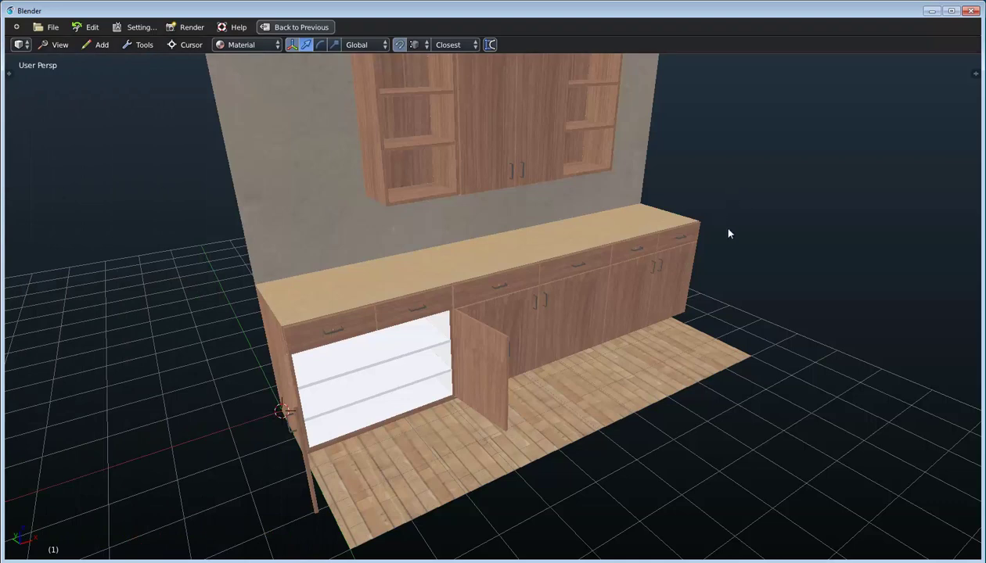
Step: Show the properties sidebar and inspect object details for the first base cabinet's carcass, the wall and the left upper cabinet door
key(n)
click(352, 274)
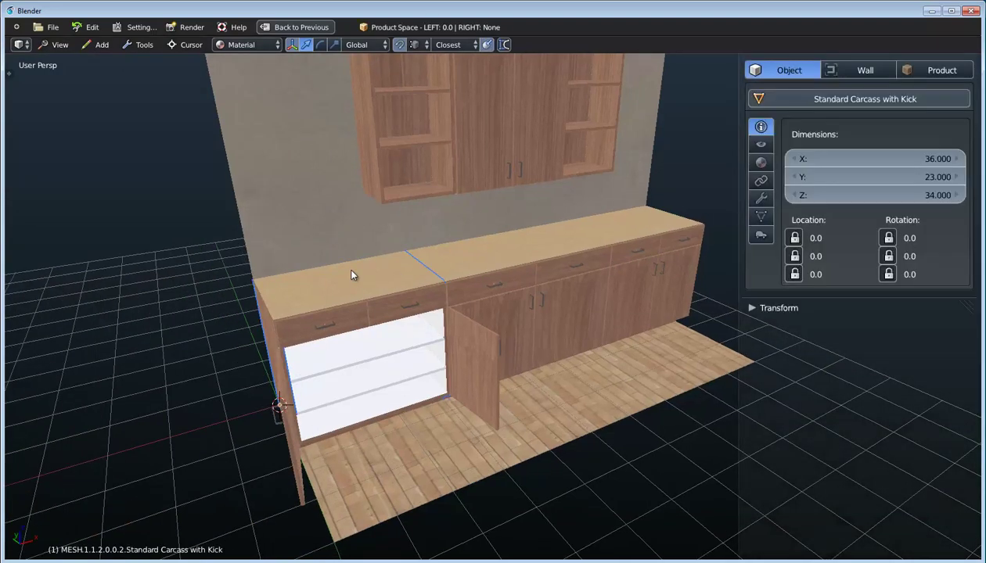
scroll(431, 278, down, 4)
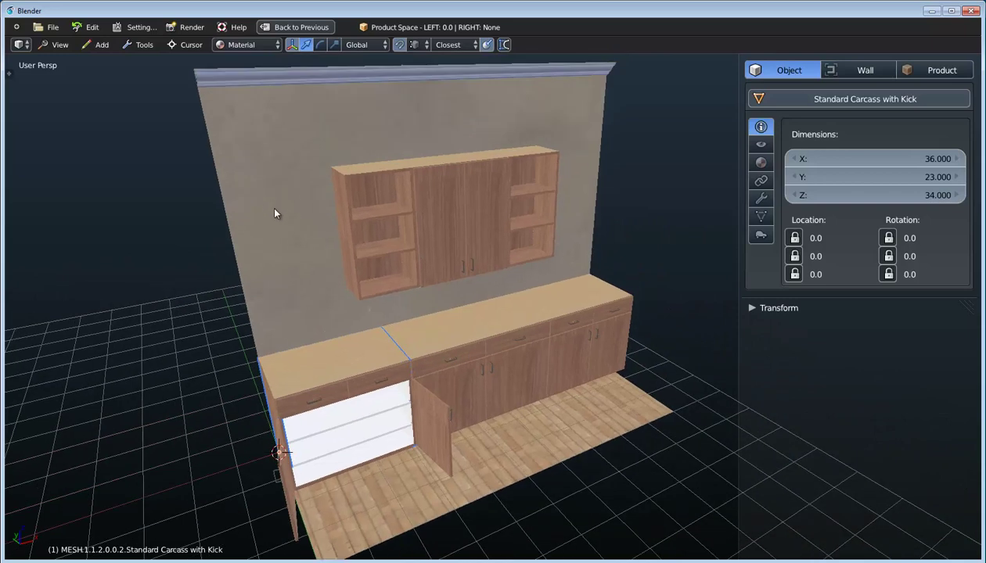
click(269, 192)
click(443, 213)
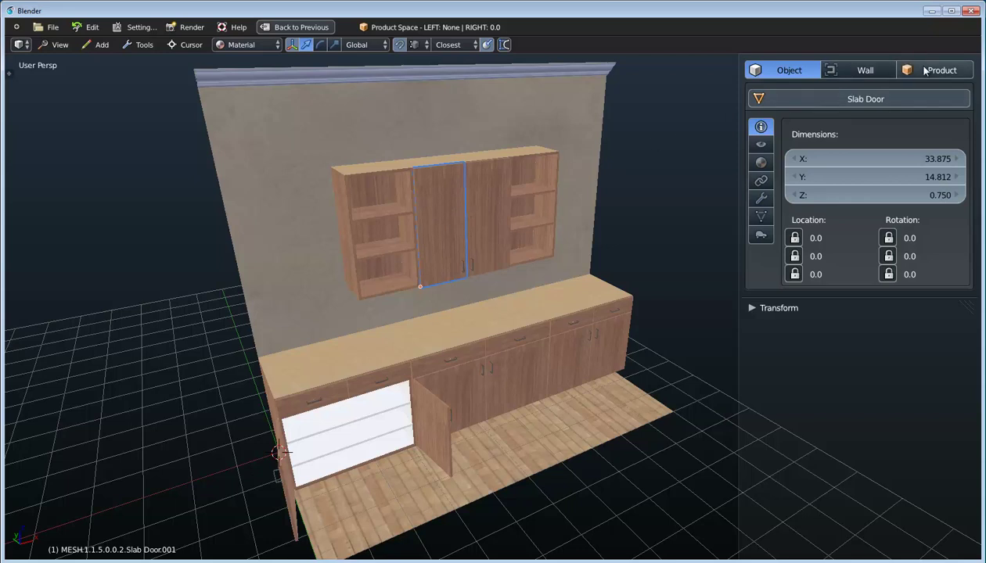
Step: Review the wall and product properties behind the selected upper cabinet door, then return to its object properties
click(864, 71)
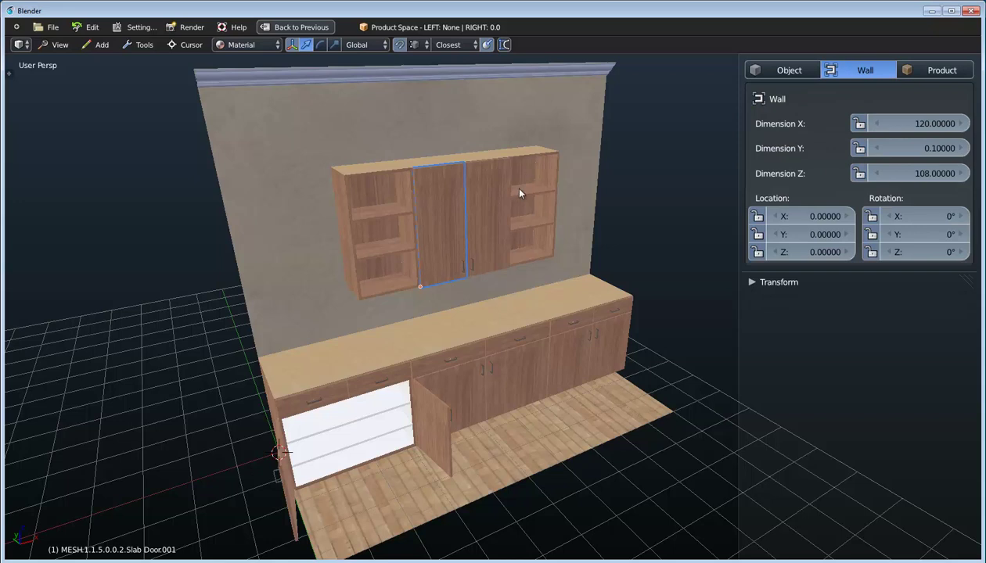
click(910, 72)
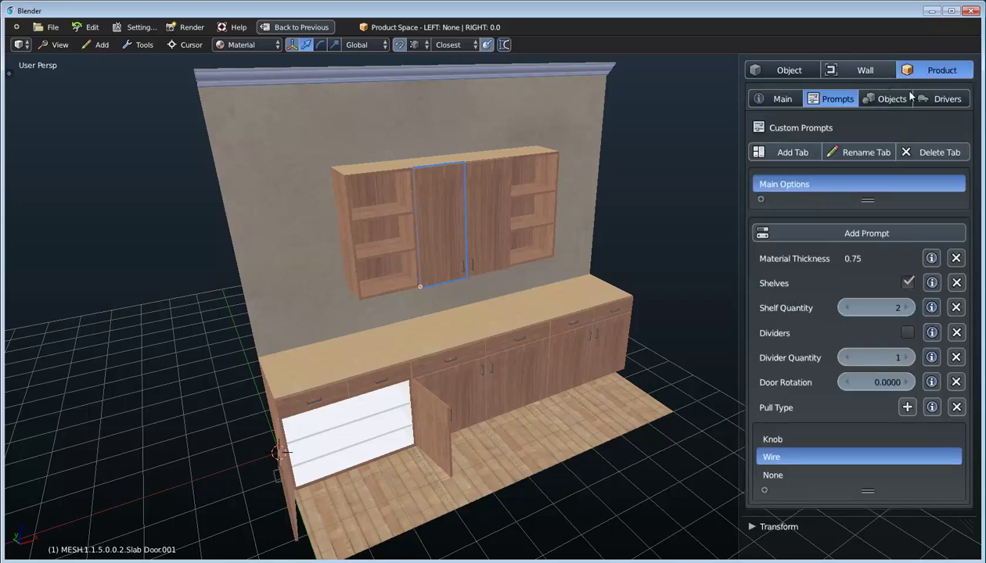
click(782, 99)
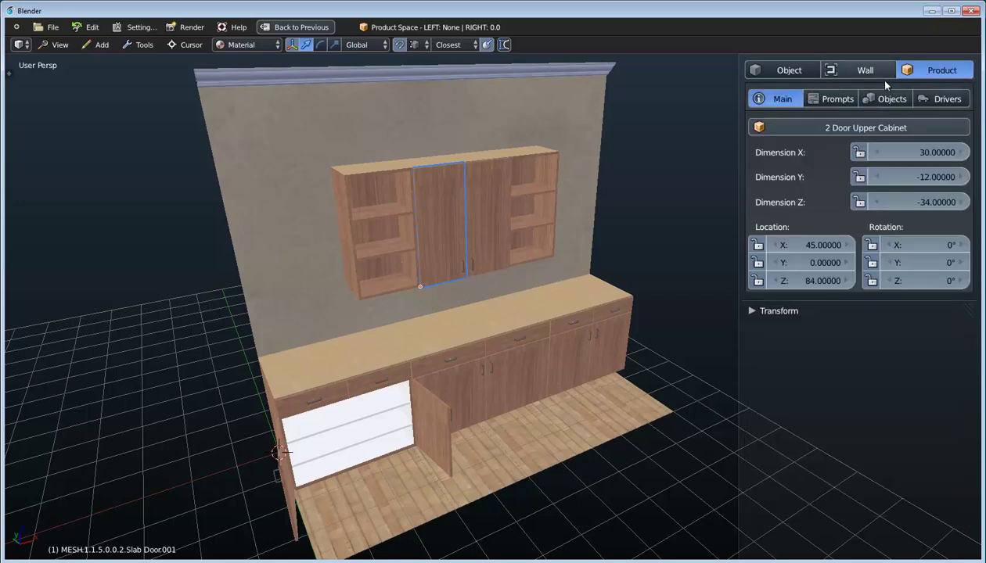
click(803, 70)
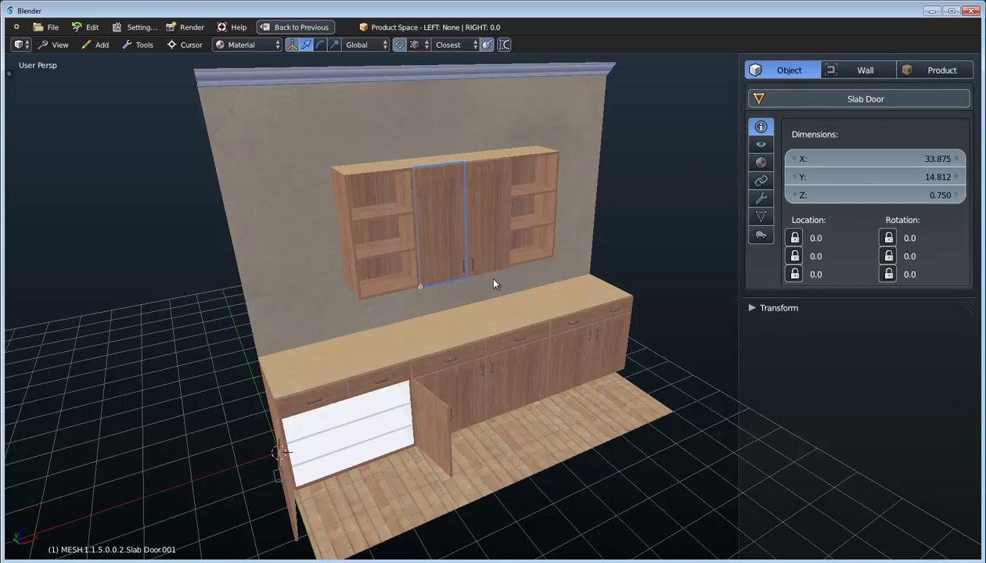
middle_drag(464, 328, 452, 336)
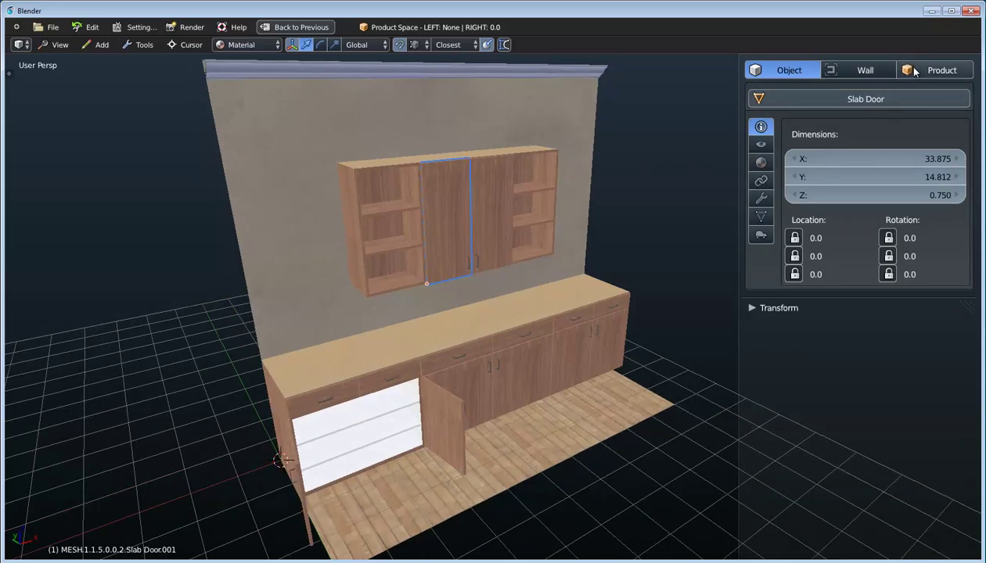
Step: Select the open base cabinet and compare its context options with its main product properties
click(344, 353)
middle_drag(361, 375, 348, 370)
right_click(313, 235)
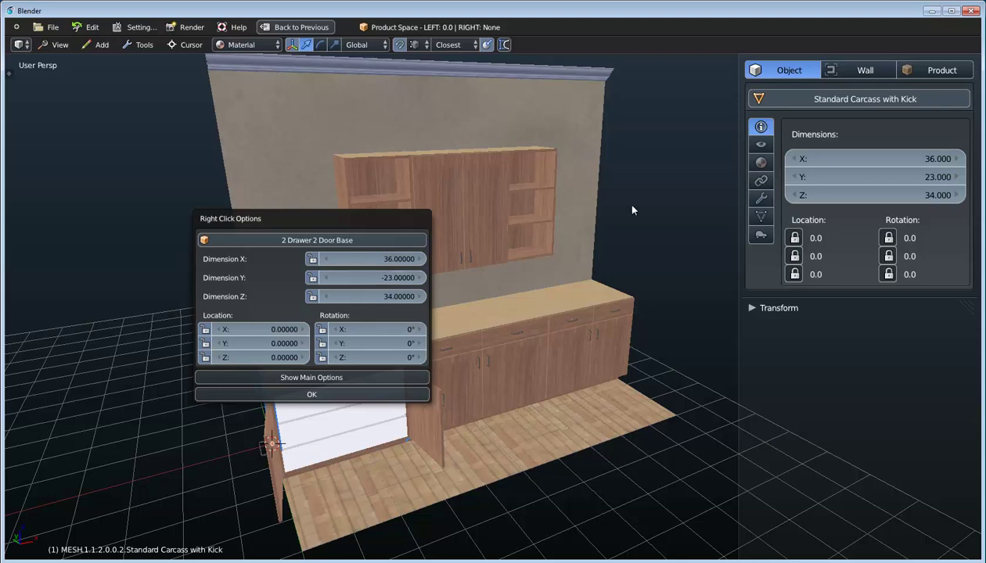
click(931, 70)
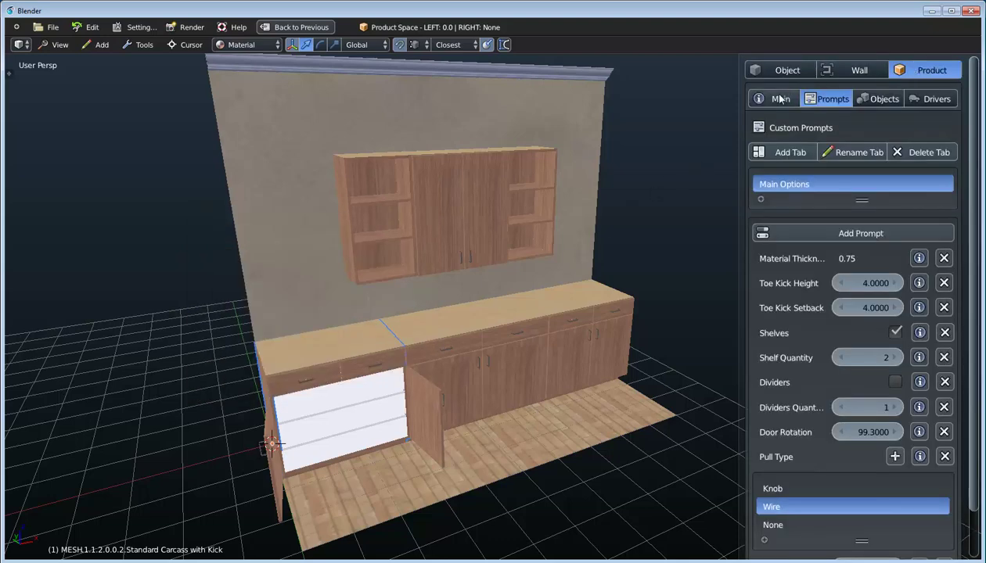
click(780, 99)
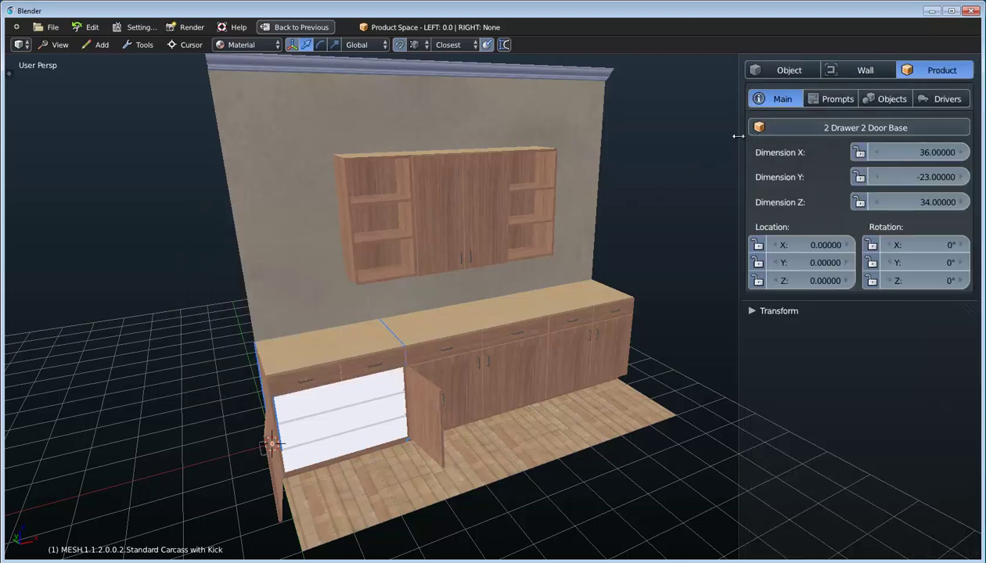
Step: Set the open base cabinet's Dimension X to 34.95 and its Location X to 0.54
drag(802, 245, 473, 258)
drag(766, 154, 779, 178)
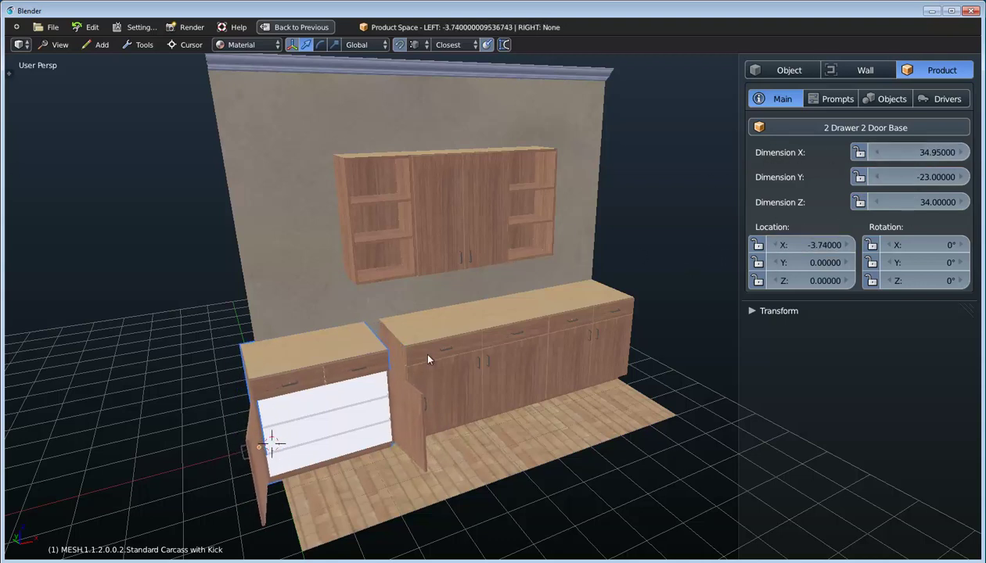
drag(796, 245, 74, 266)
Step: Examine the open base cabinet's custom prompts in the widened sidebar and compare them with its Main Options
click(835, 98)
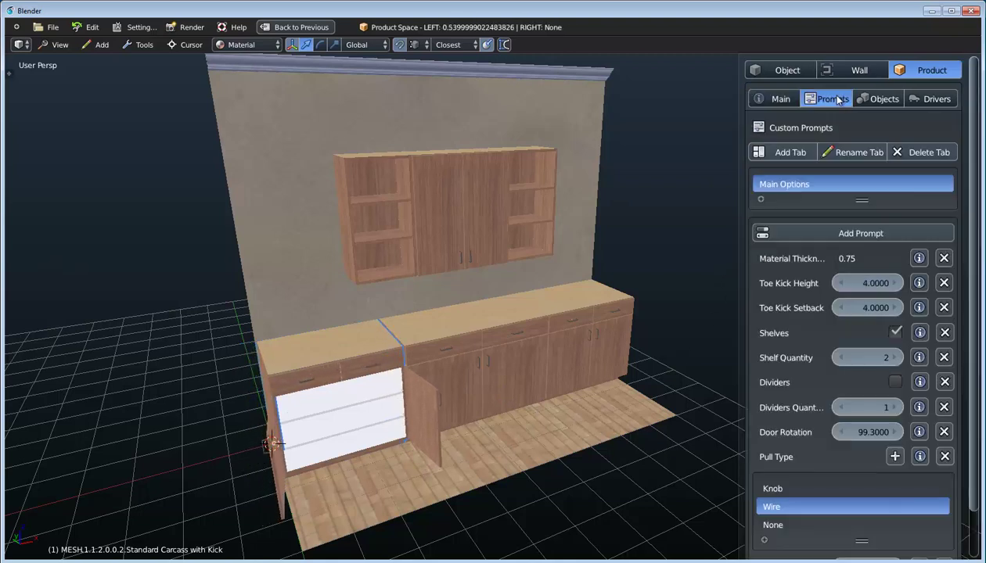
drag(740, 127, 696, 155)
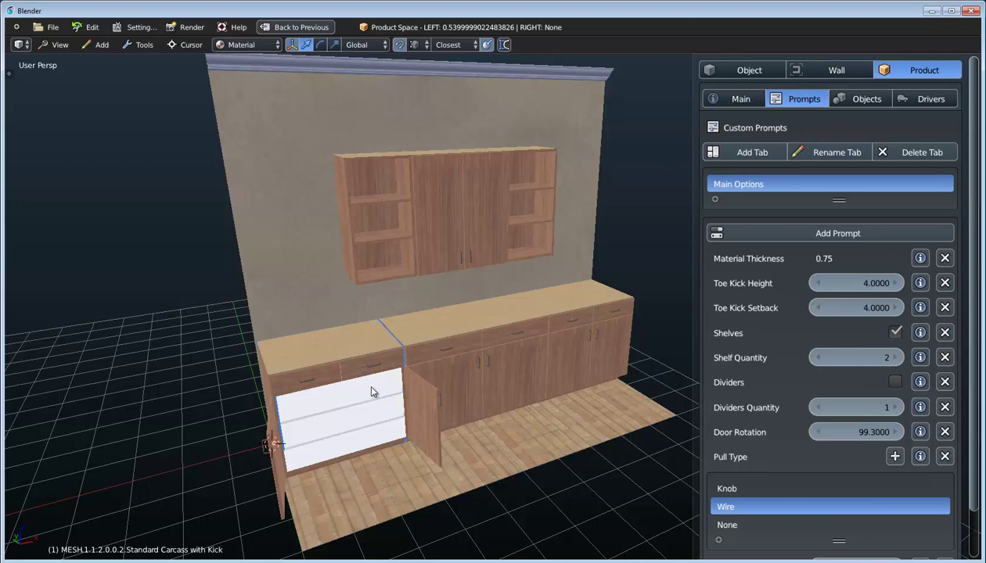
middle_drag(372, 391, 391, 374)
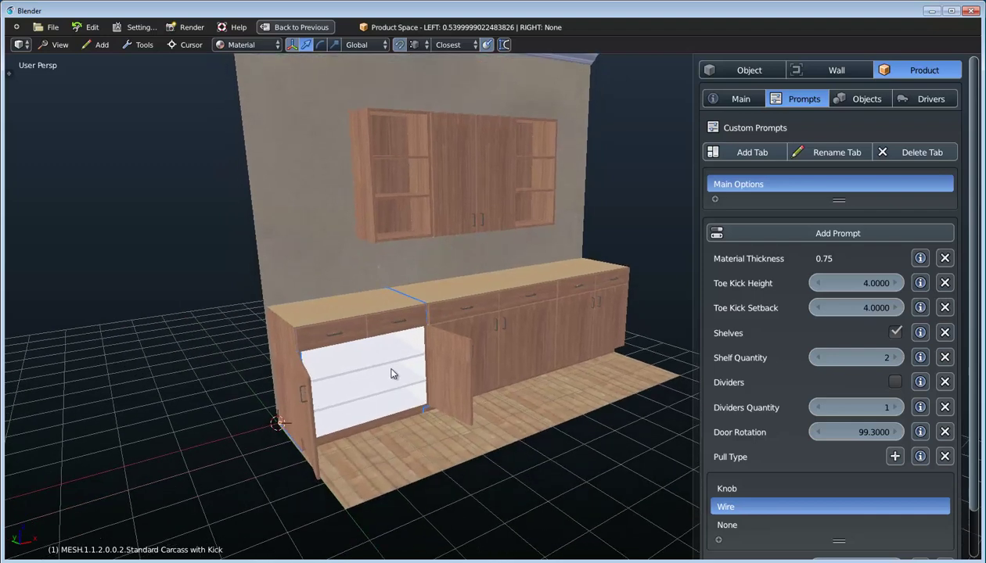
right_click(285, 161)
click(291, 314)
drag(968, 228, 965, 287)
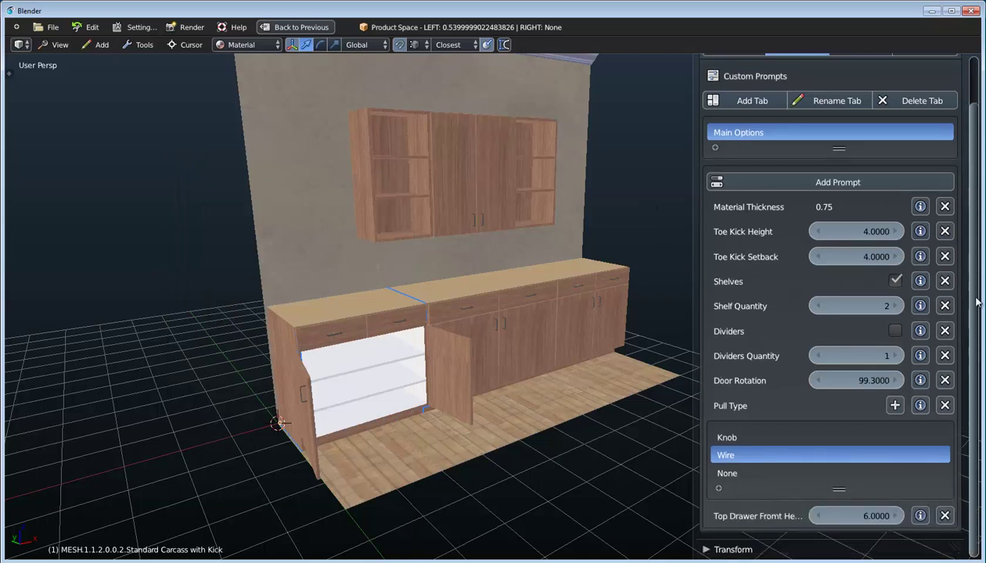
Step: Add a Check Box prompt named New Prompt 1 1 to the base cabinet and toggle it on and off
click(842, 182)
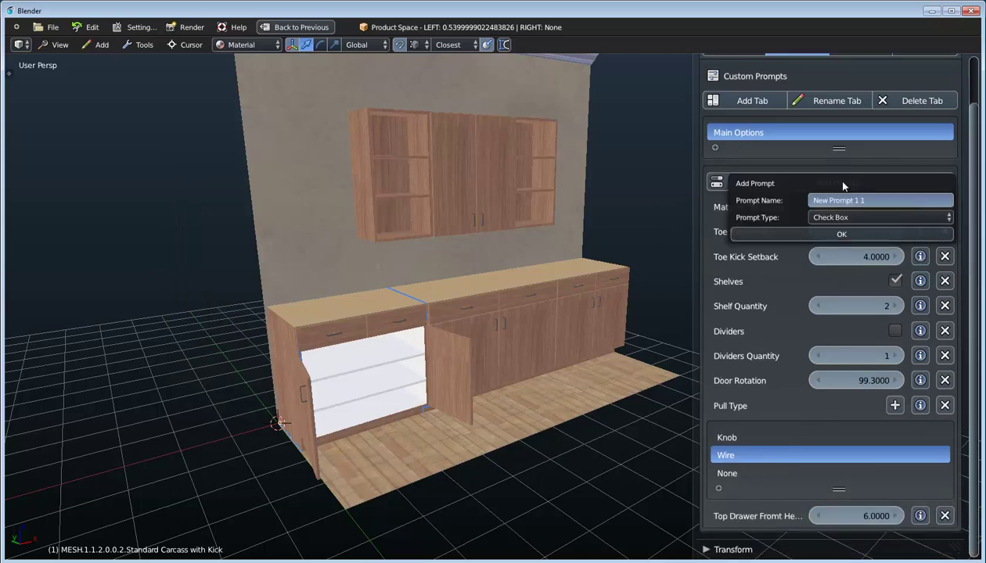
click(834, 235)
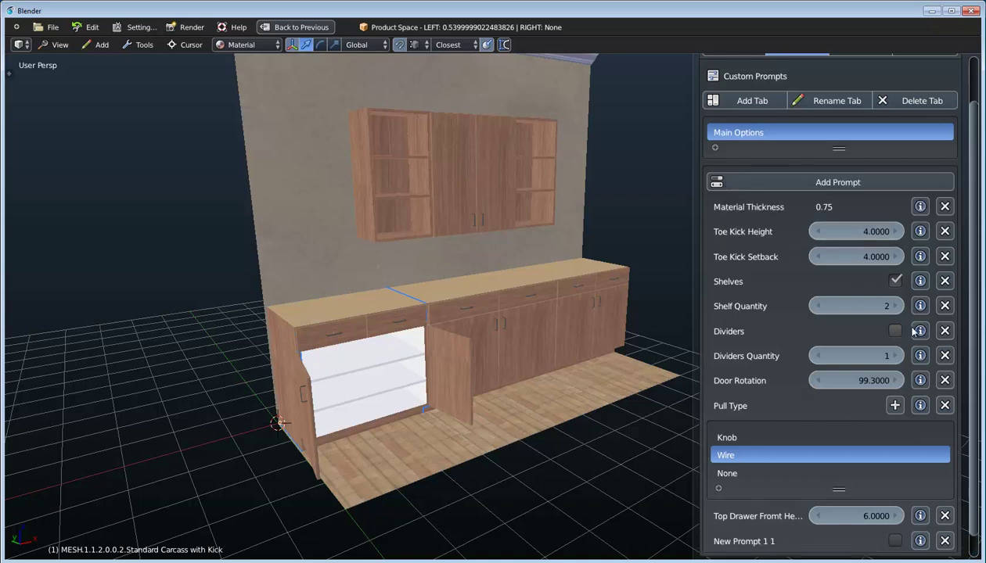
scroll(966, 352, down, 1)
click(895, 517)
click(896, 519)
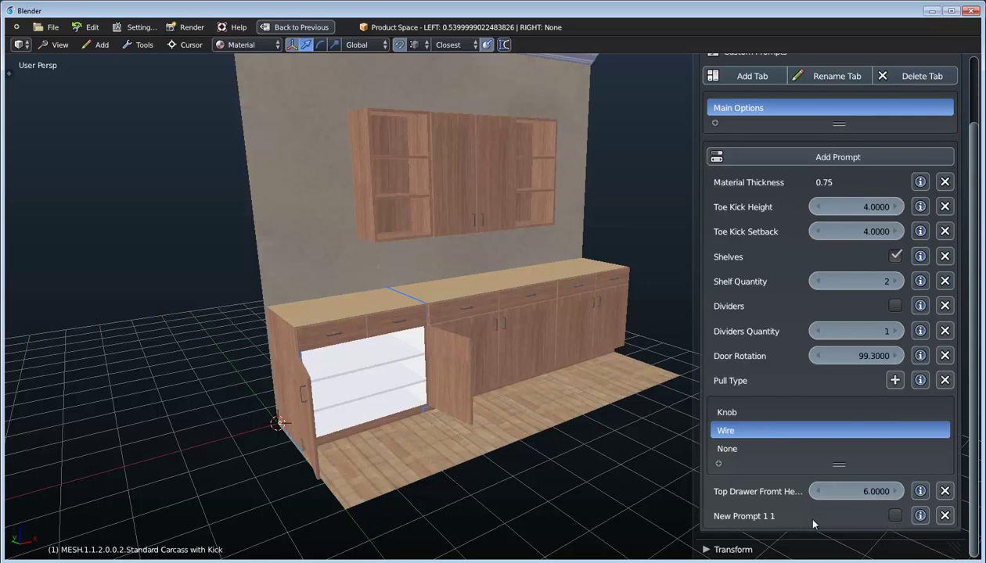
scroll(864, 458, up, 3)
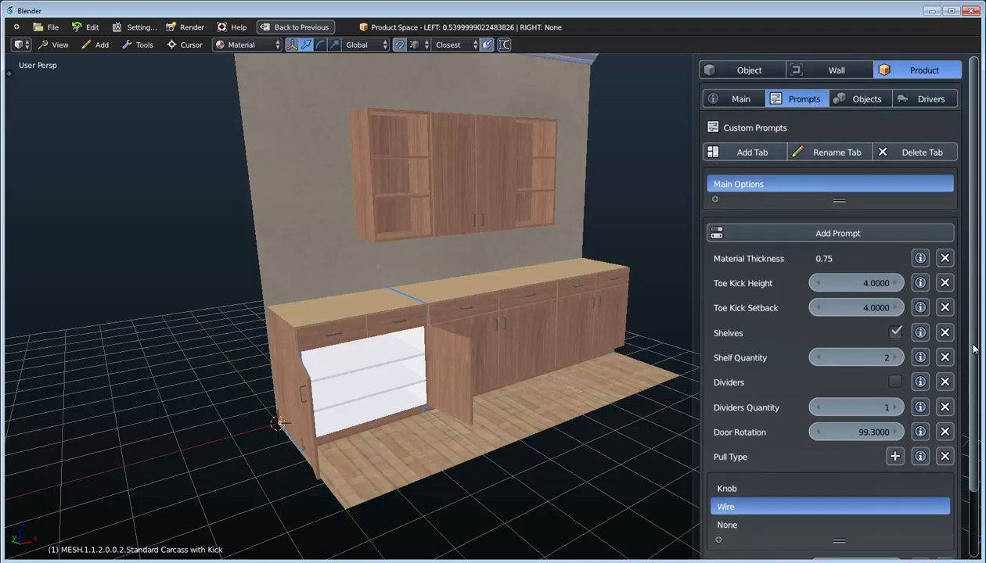
Step: Add a second main tab for personalised options to the base cabinet's custom prompts
scroll(961, 348, down, 3)
scroll(959, 410, up, 3)
scroll(956, 319, up, 1)
scroll(970, 352, down, 2)
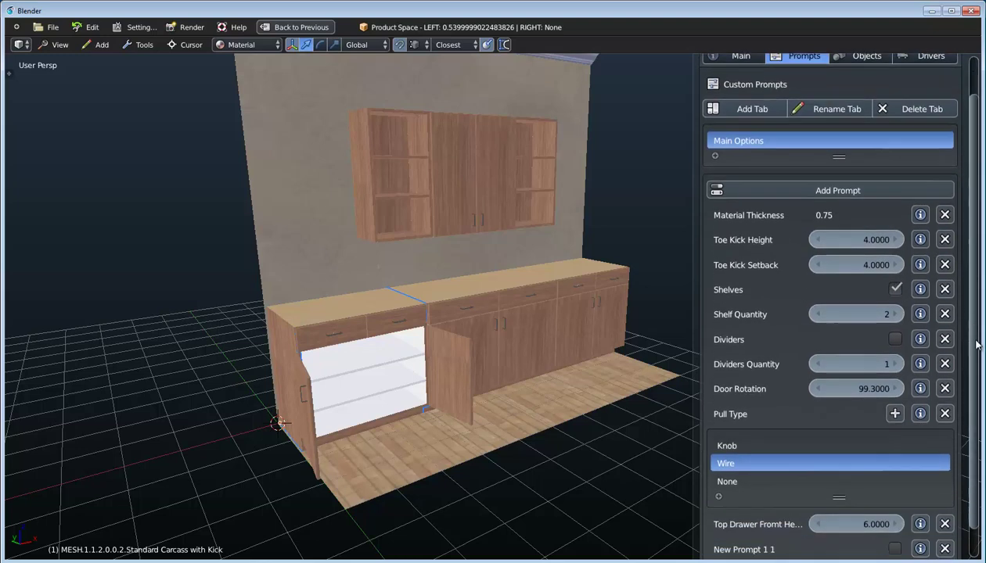
scroll(978, 352, up, 2)
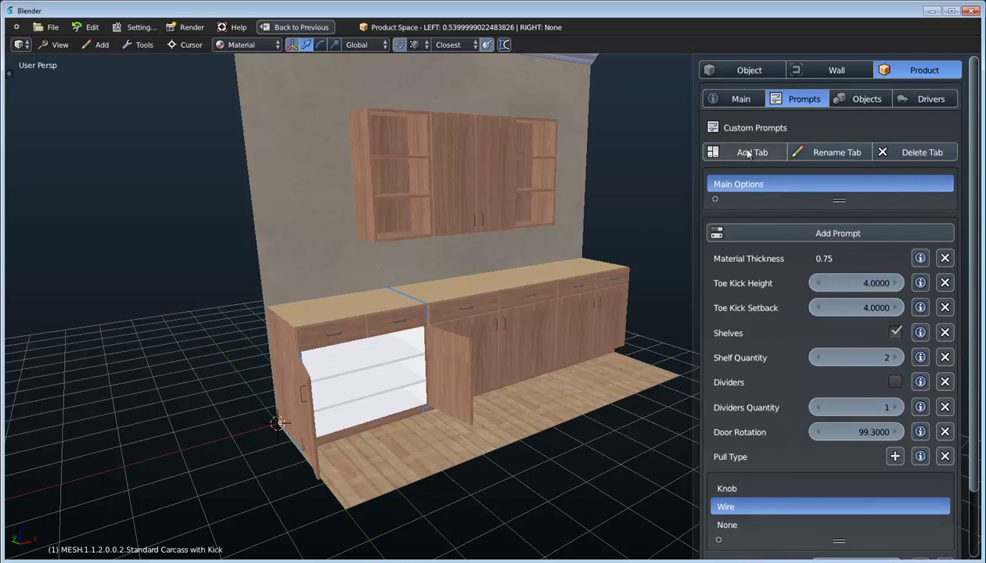
click(747, 154)
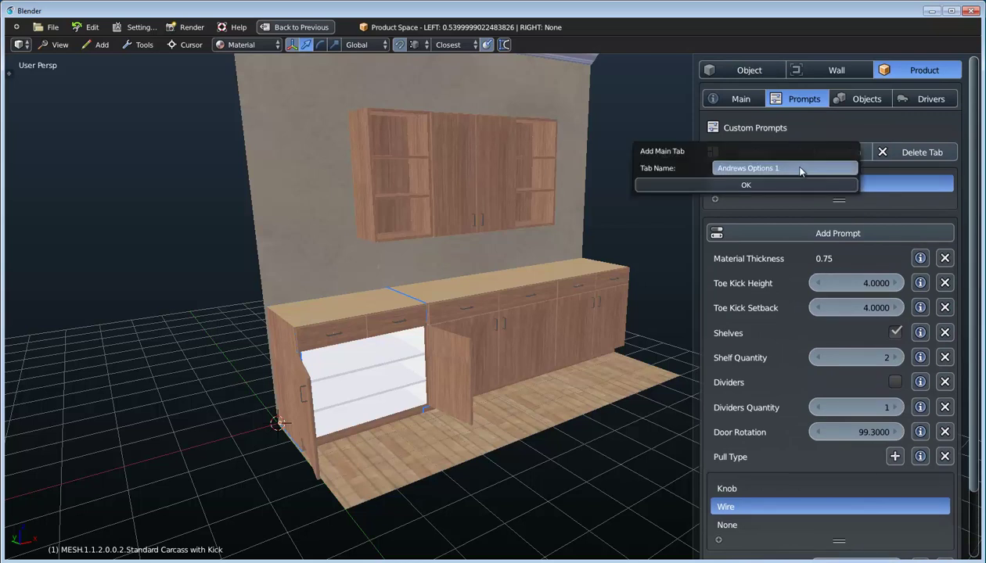
click(744, 187)
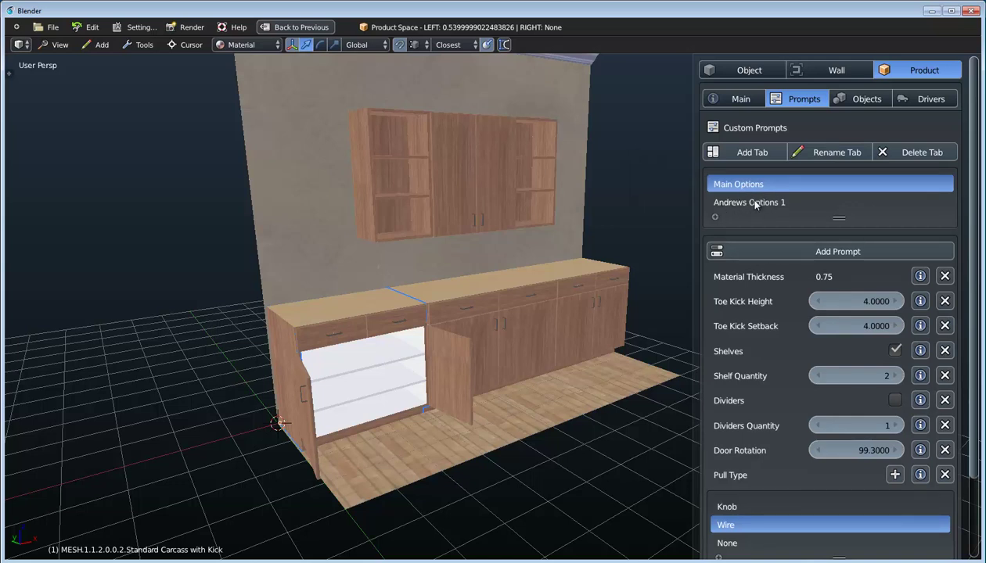
Step: Examine the new options tab in the base cabinet's context options and compare it with the custom prompts list
right_click(304, 194)
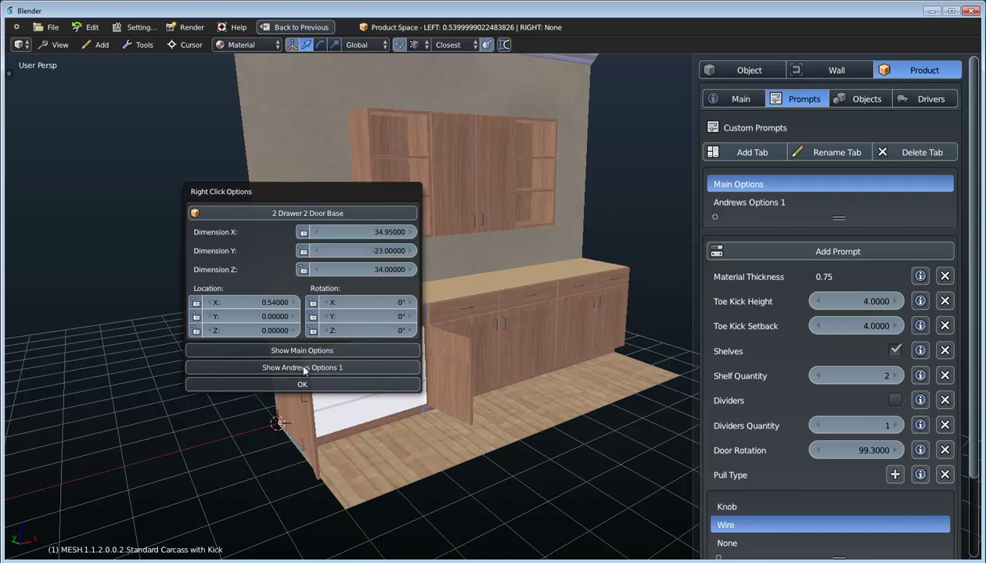
click(301, 367)
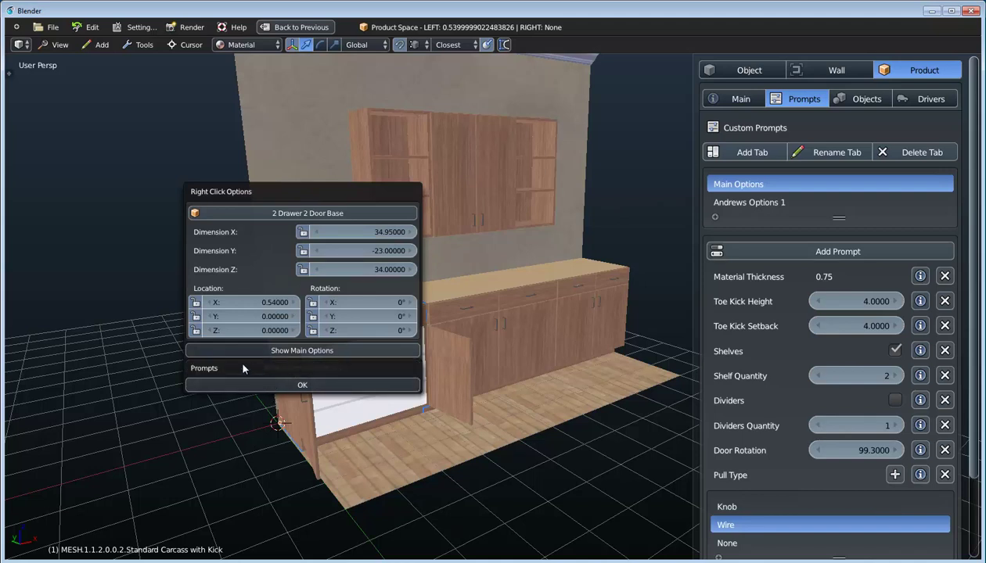
click(371, 386)
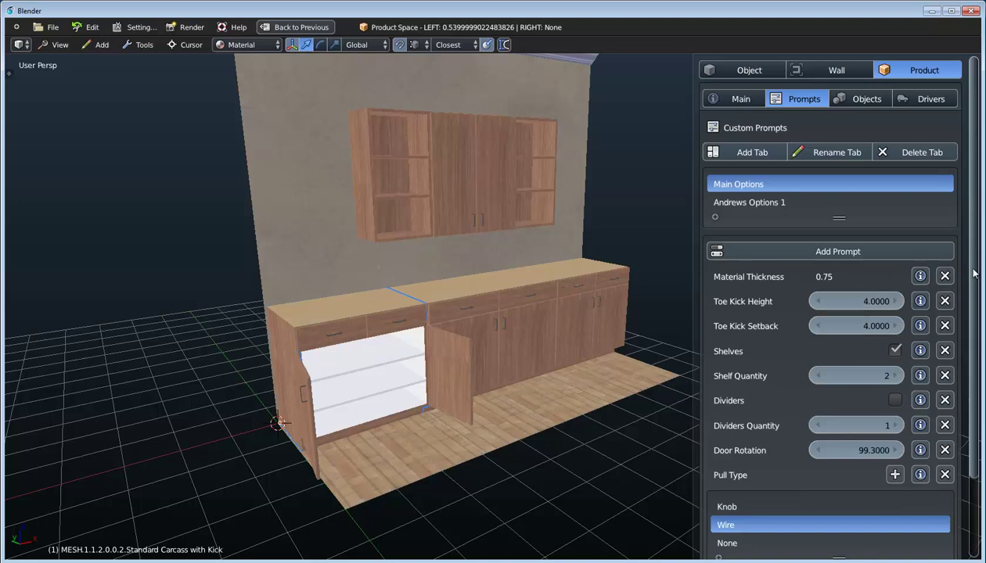
scroll(968, 338, down, 3)
scroll(968, 337, up, 3)
Step: Examine the base cabinet's Mesh, Text, Curve, Empty and Group object lists
click(848, 105)
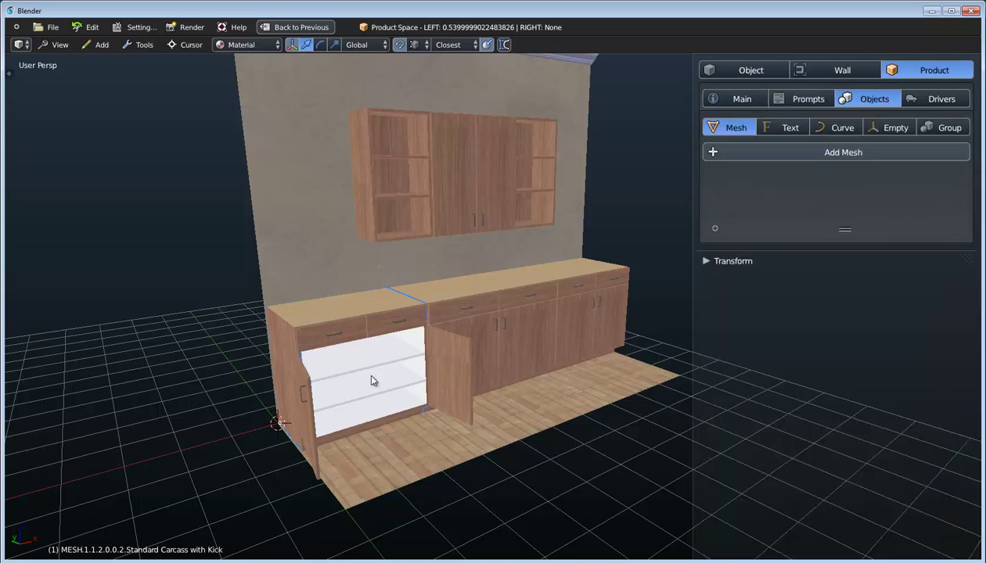
click(780, 130)
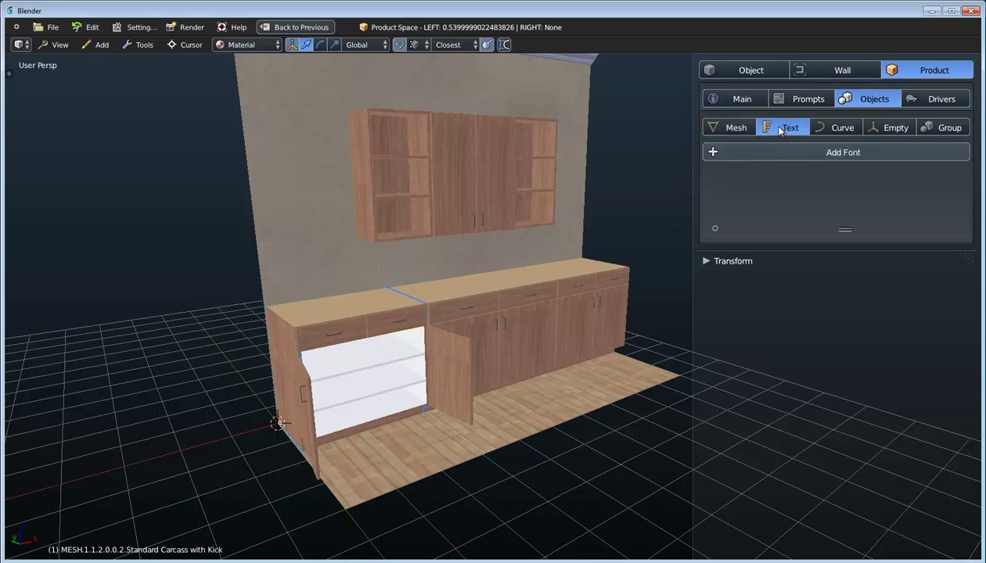
click(827, 127)
click(863, 130)
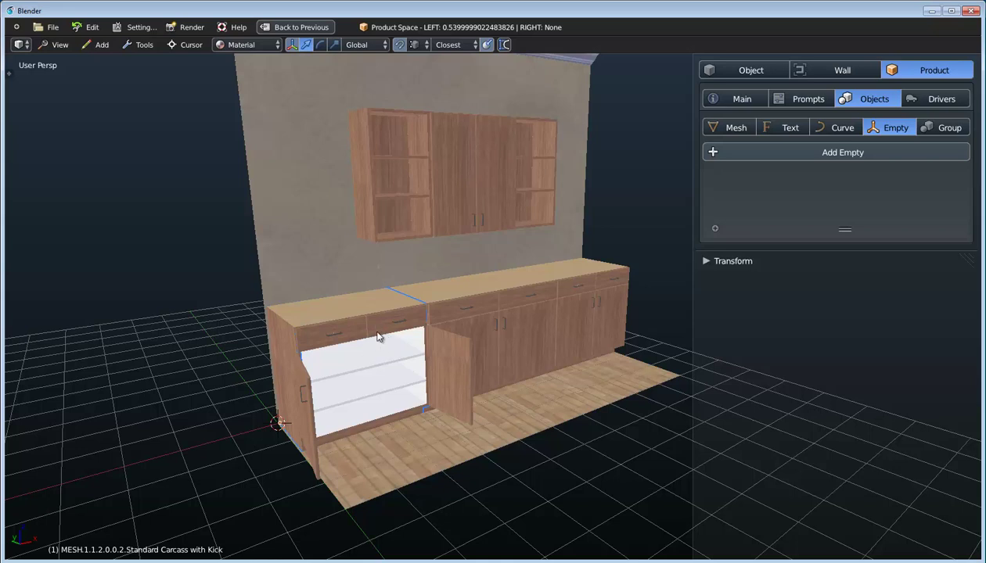
click(943, 133)
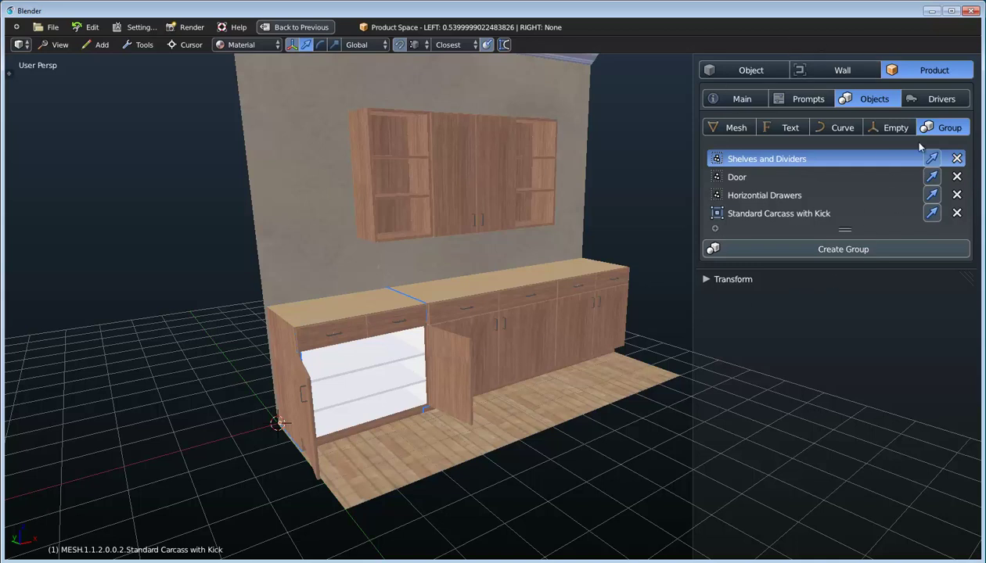
Step: Examine the object properties of the Standard Carcass with Kick and toggle the properties sidebar
click(747, 71)
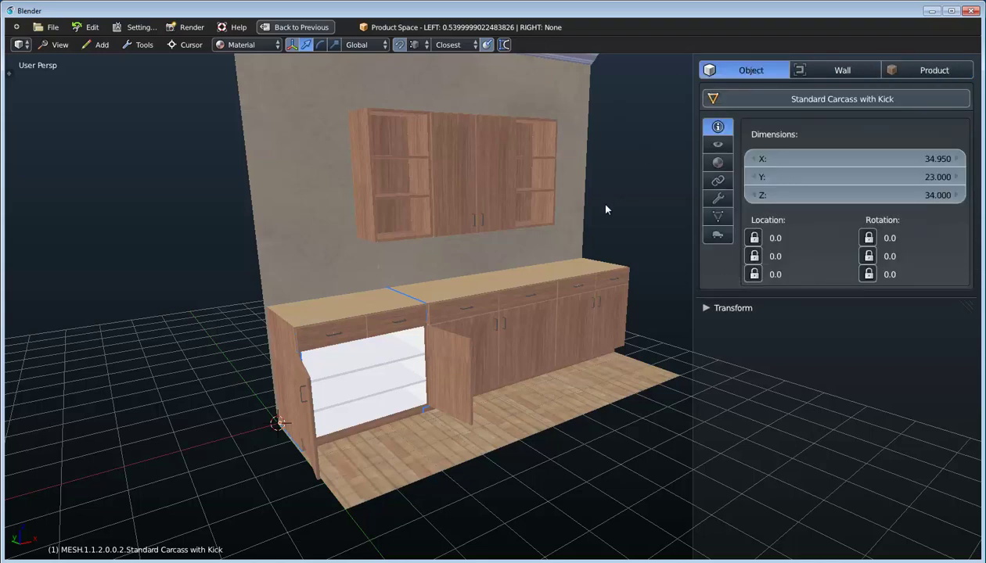
scroll(532, 280, down, 3)
key(n)
middle_drag(536, 278, 554, 303)
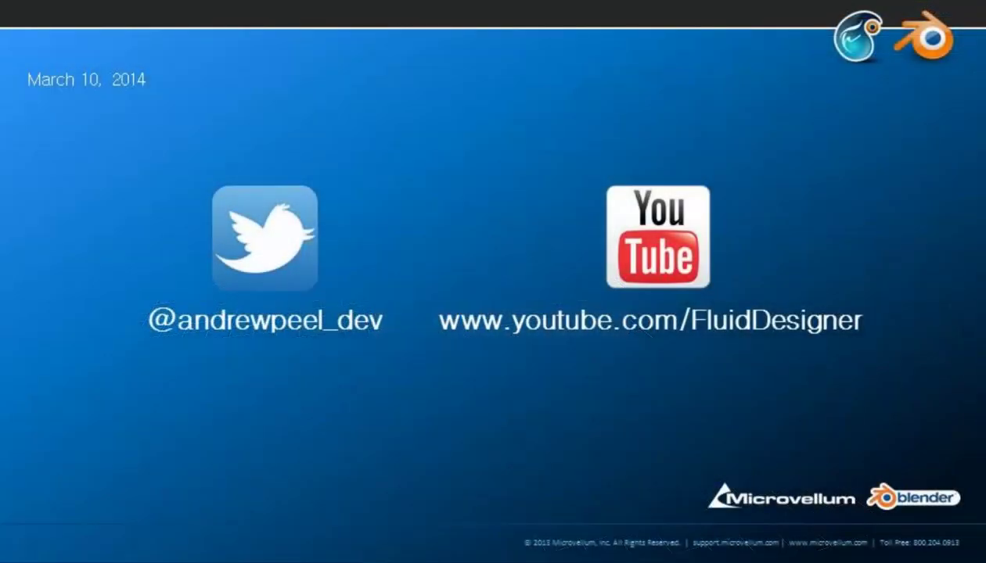